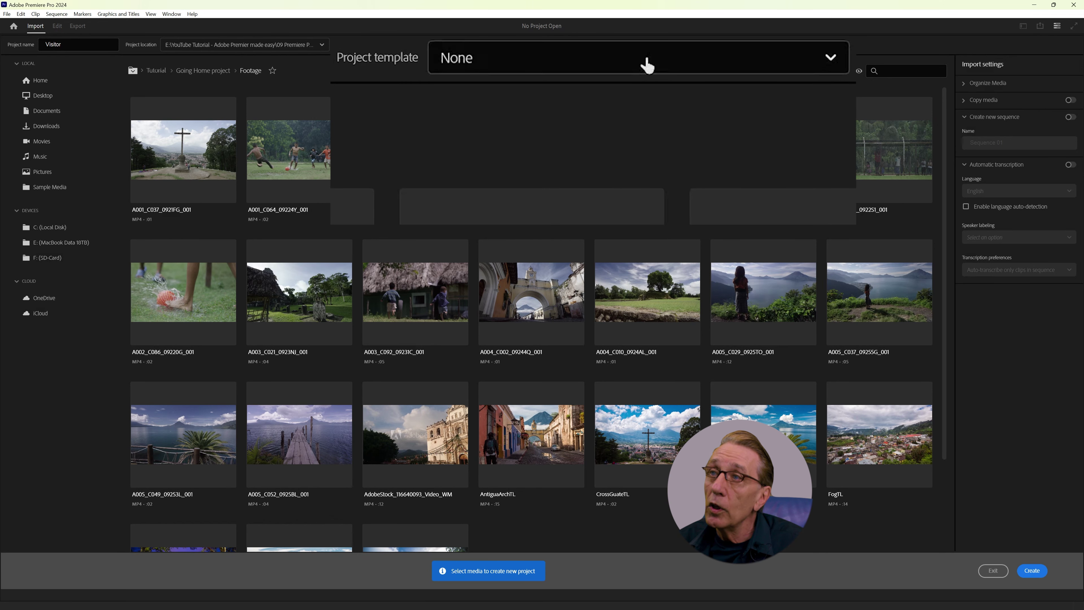
- Review the project templates, keep None, and create the Visitor project without any media
left_click(461, 44)
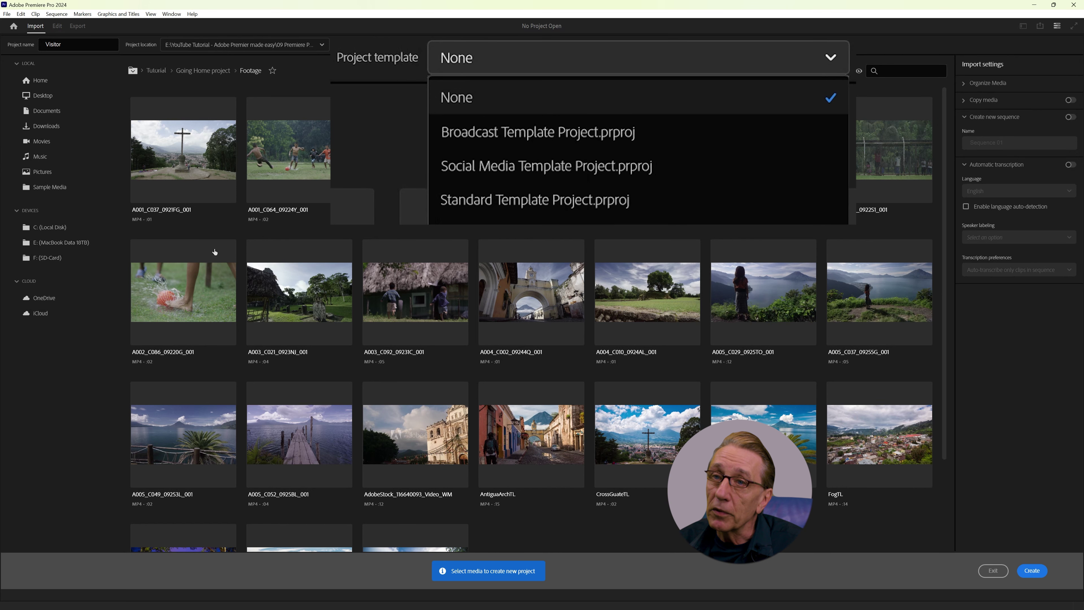
left_click(61, 419)
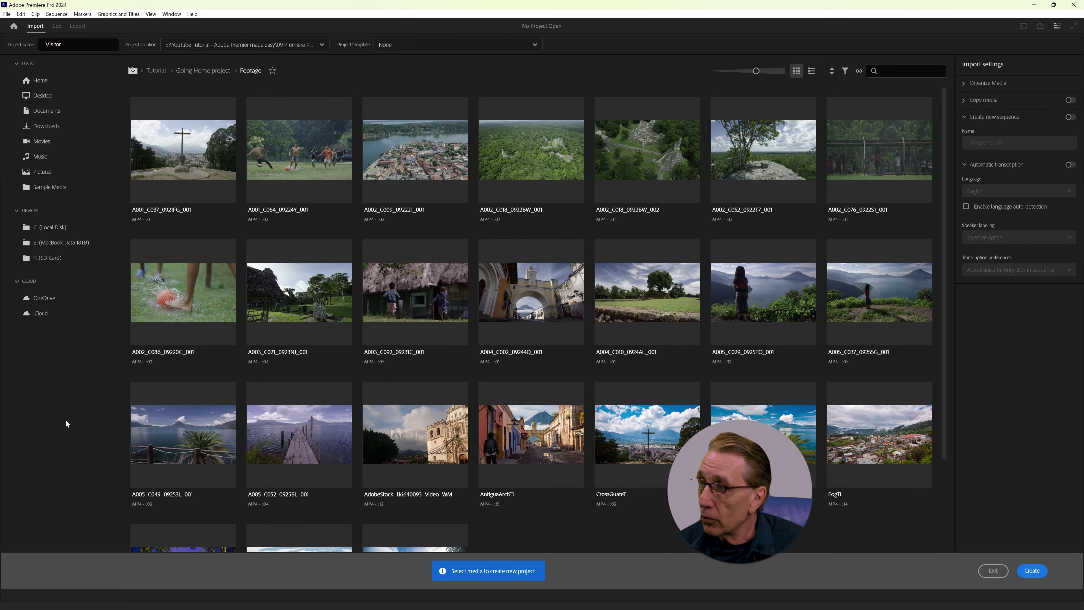
left_click(1032, 571)
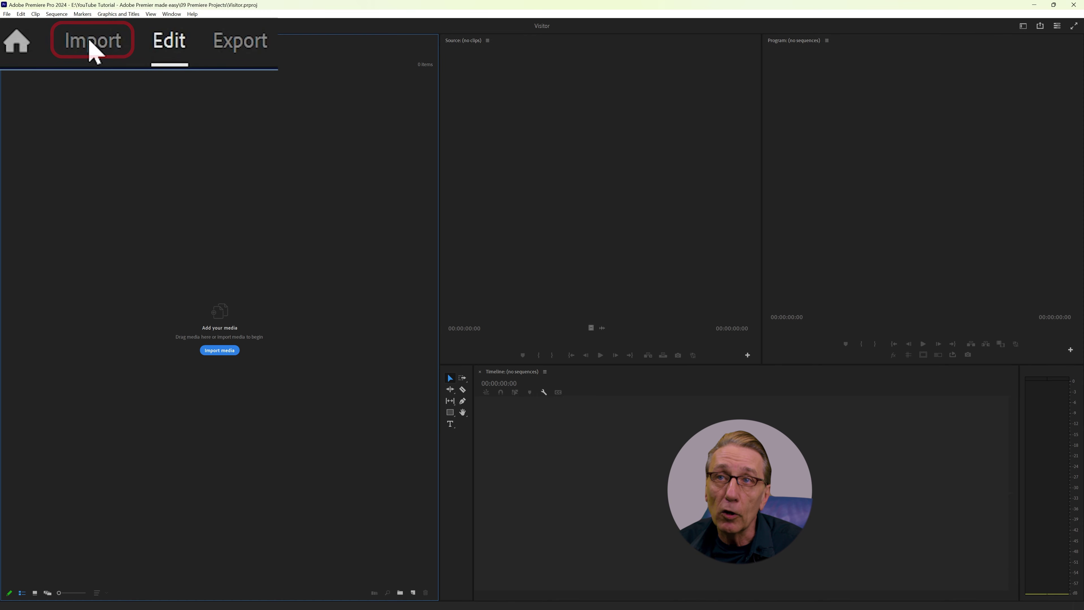
- Return to media import and browse drive E: to the YouTube Tutorial project's 01 Footage > 01-01 Dialogue folder in thumbnail view
left_click(35, 26)
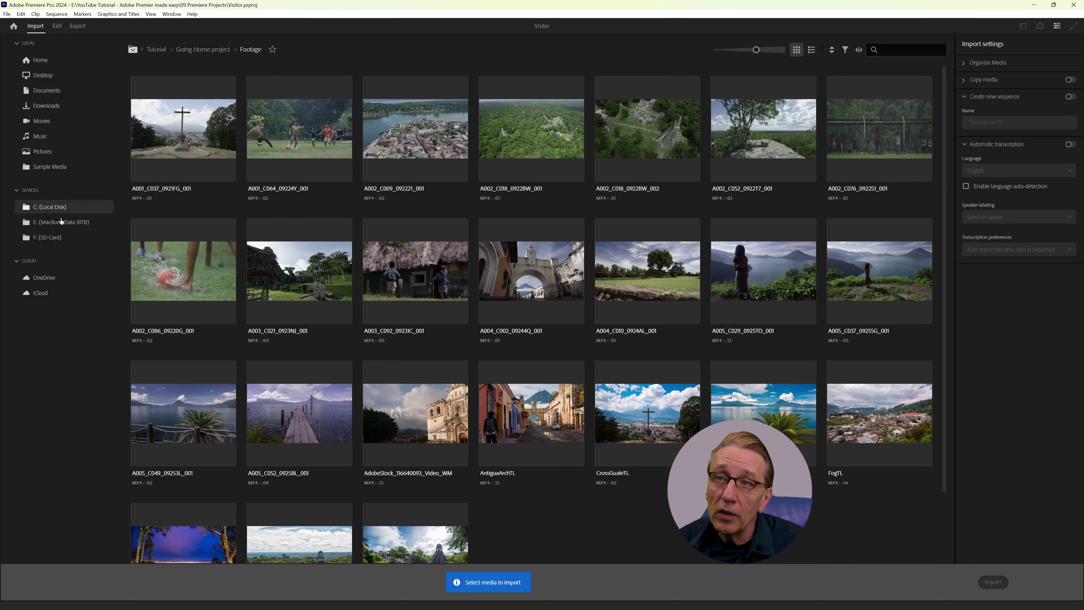
left_click(62, 223)
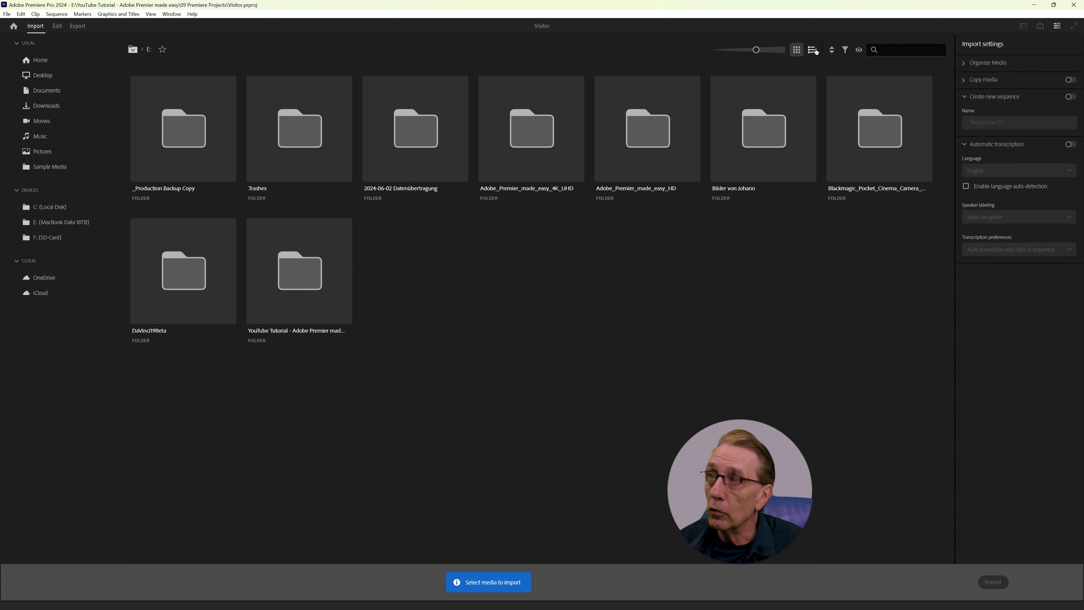
left_click(814, 50)
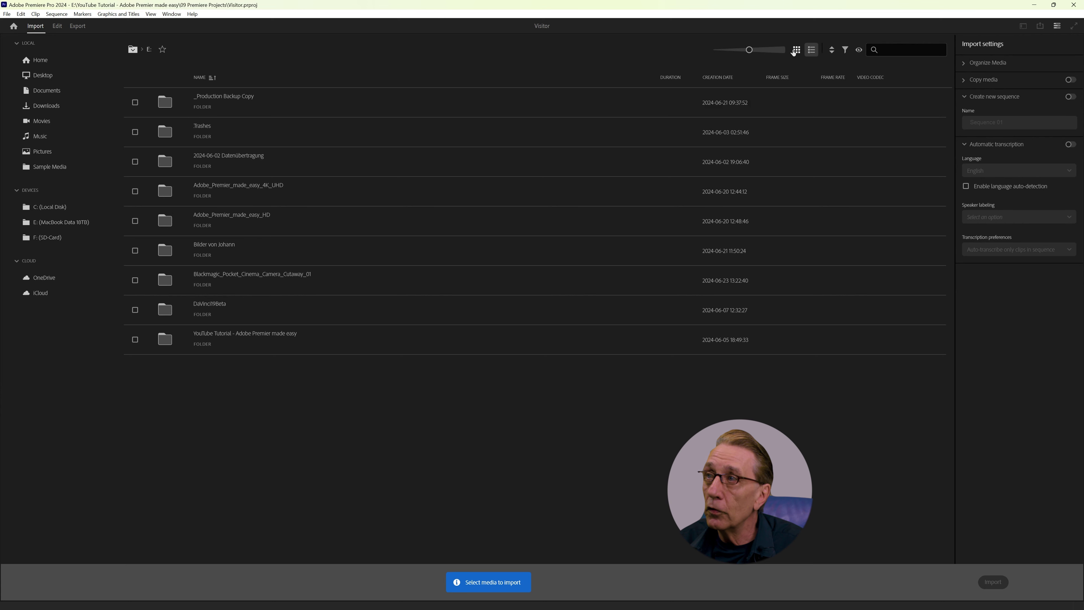
left_click(797, 49)
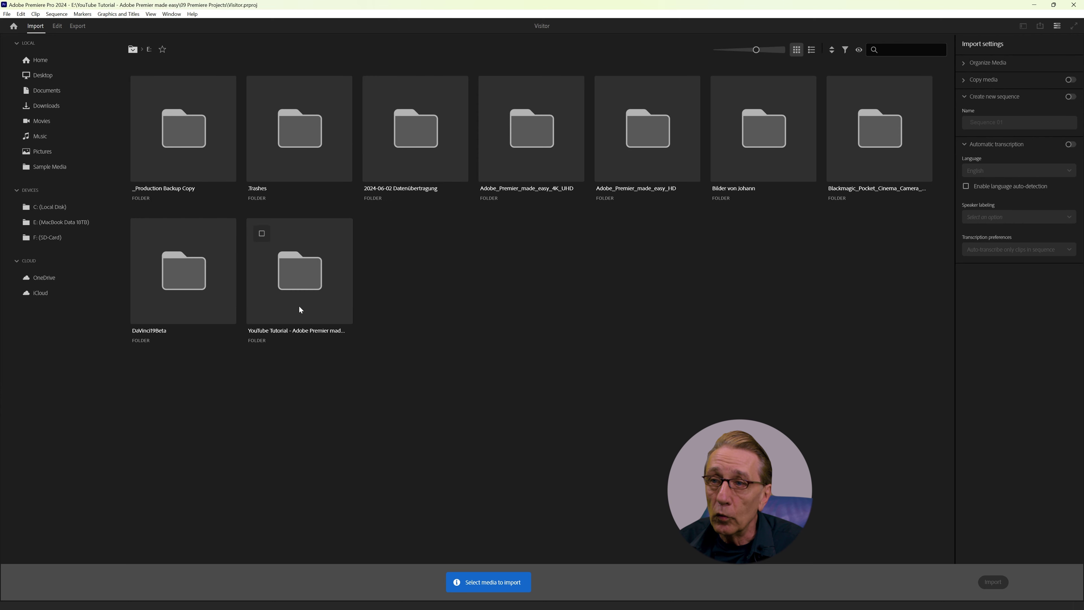
double_click(298, 281)
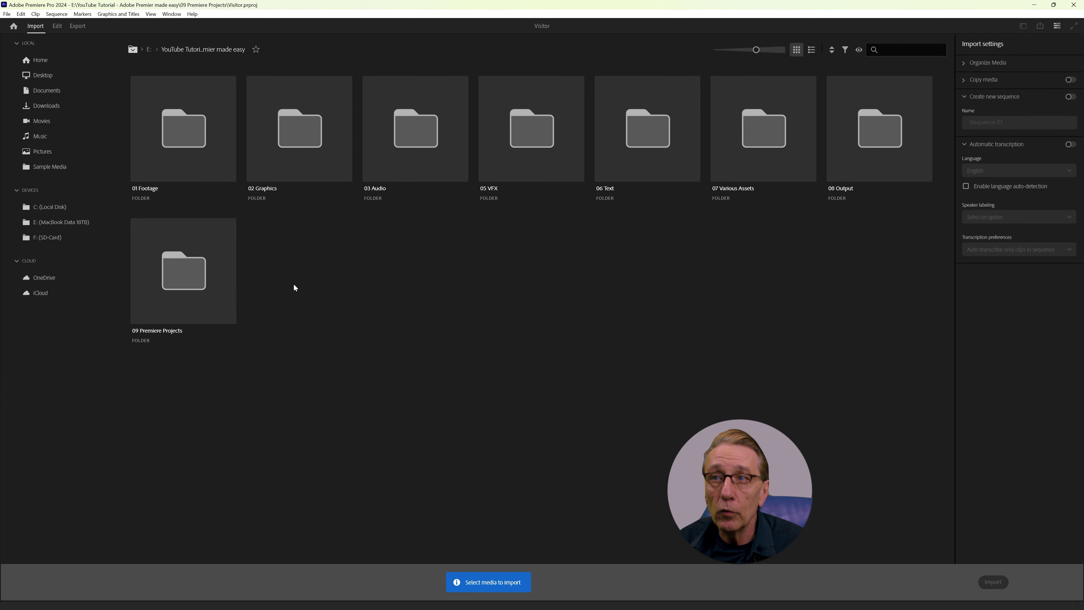
double_click(186, 135)
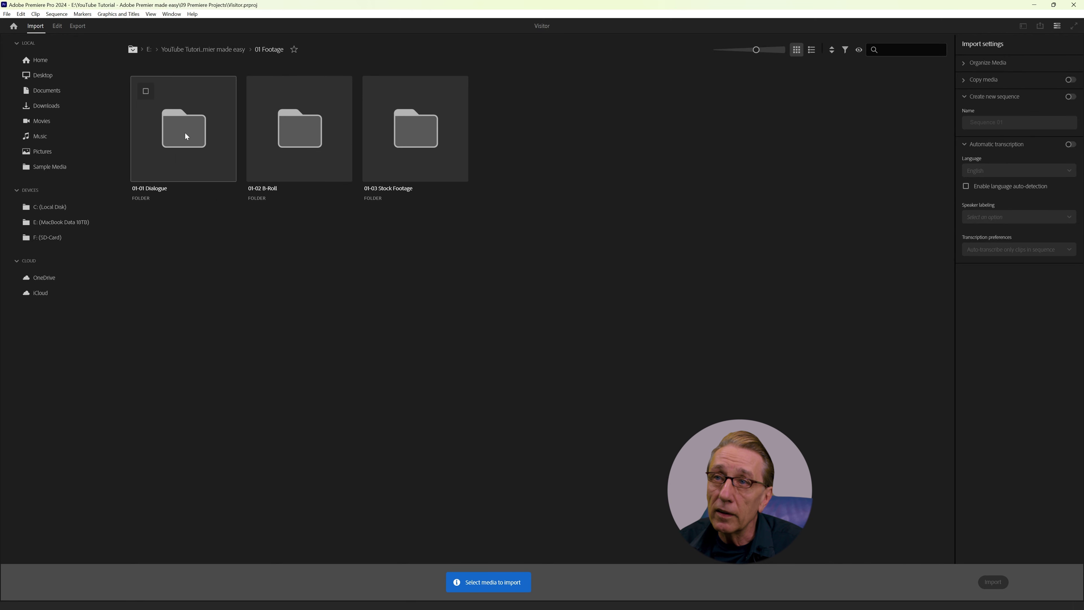
double_click(186, 136)
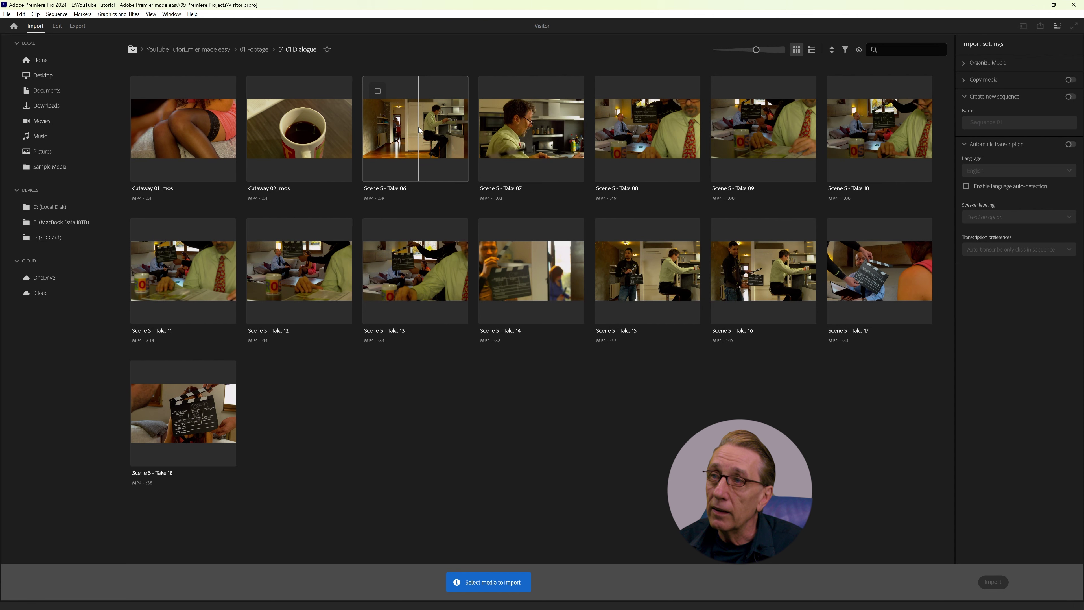
- Select the Scene 5 clips Take 06, Take 07 and Takes 12 to 16 for import
left_click(419, 129)
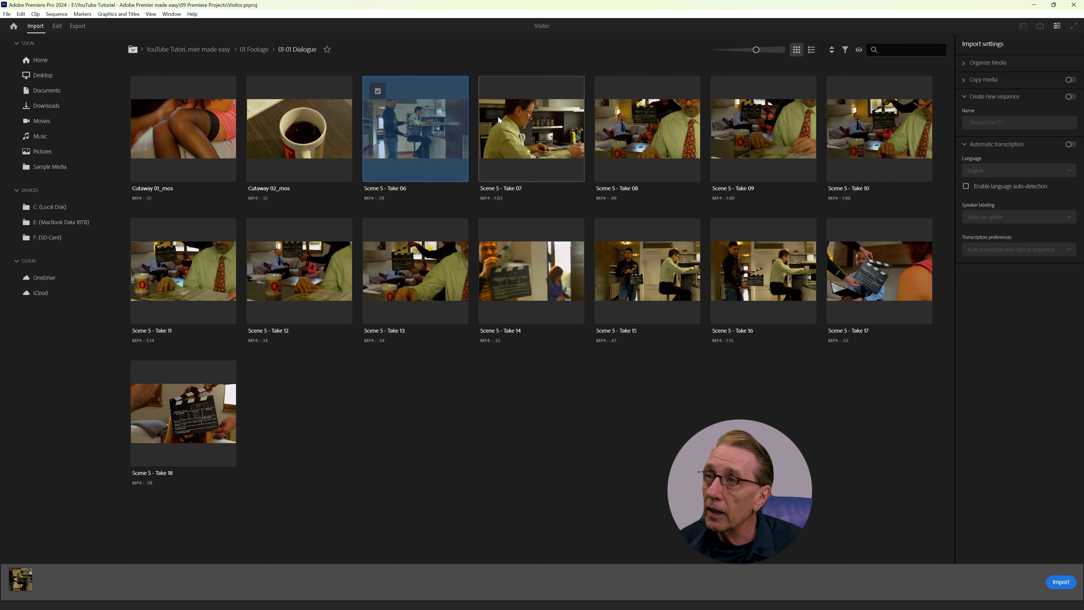
left_click(550, 171)
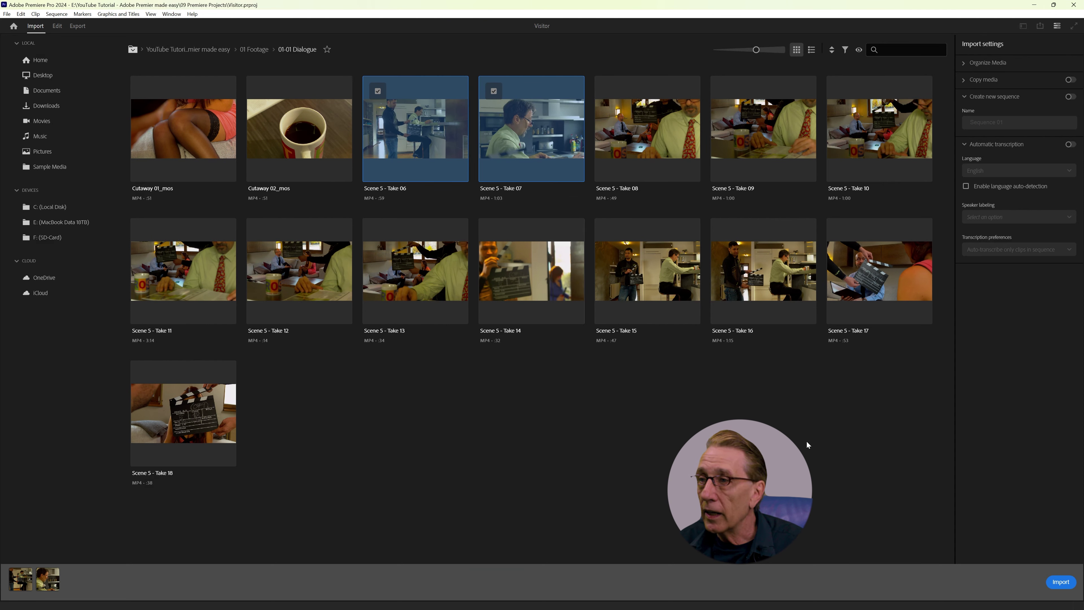
left_click_drag(807, 439, 322, 287)
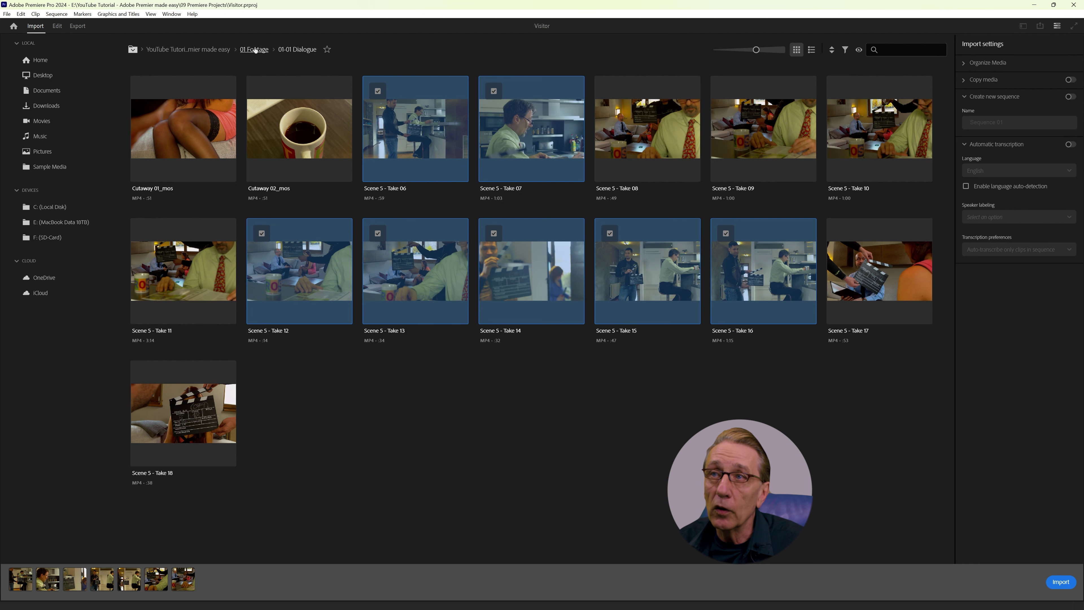
- Add the entire 01-02 B-Roll folder from 01 Footage to the selection and import everything into the project
left_click(255, 50)
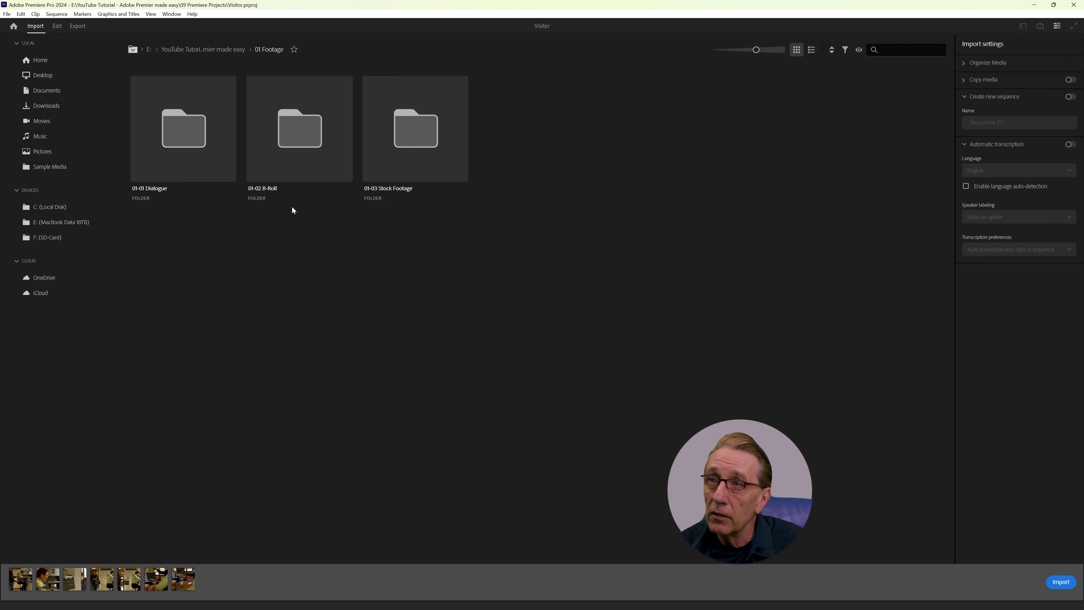
left_click(262, 91)
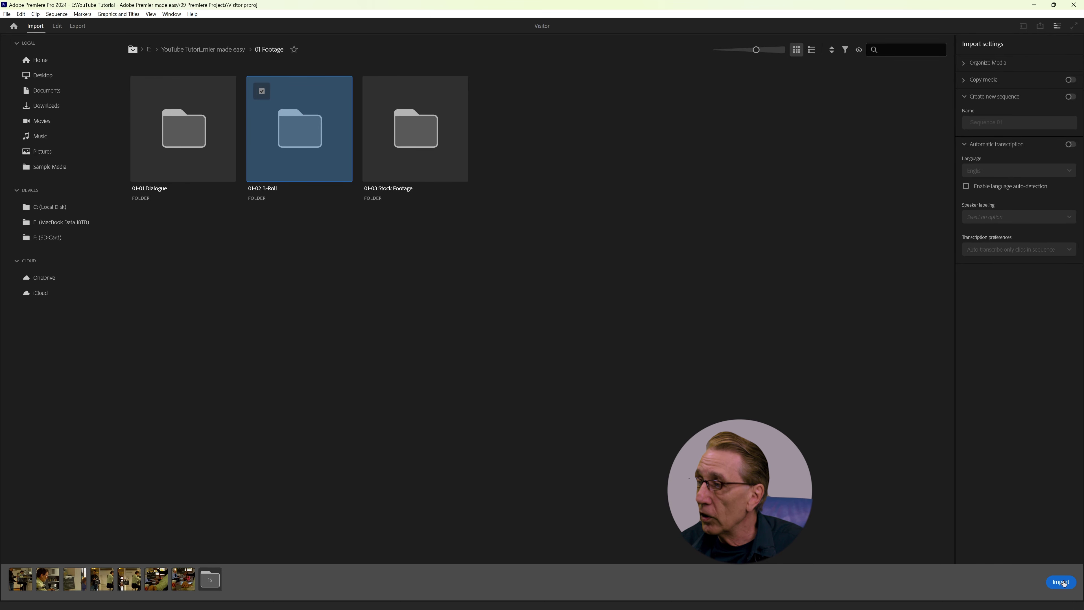
left_click(1062, 582)
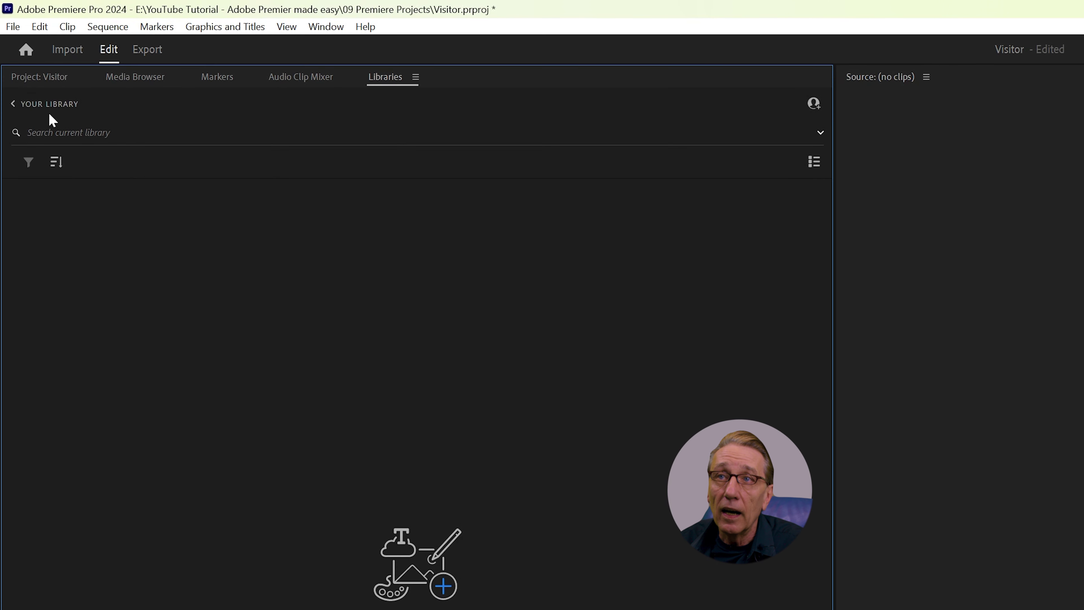
- Expand the imported bin in the Visitor project and create a new top-level bin named B-Roll
left_click(41, 78)
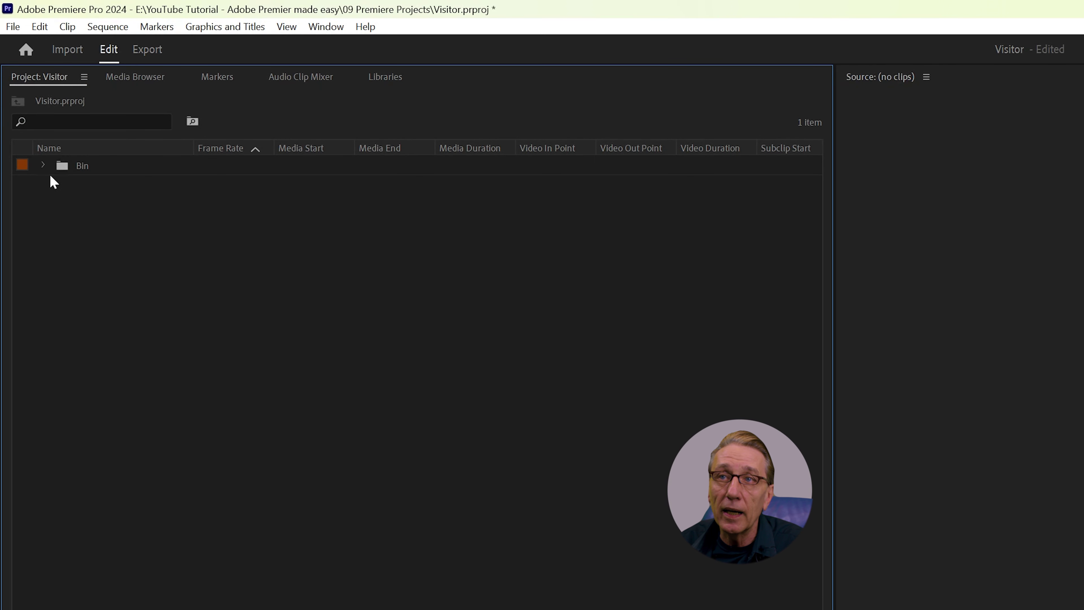
left_click(42, 165)
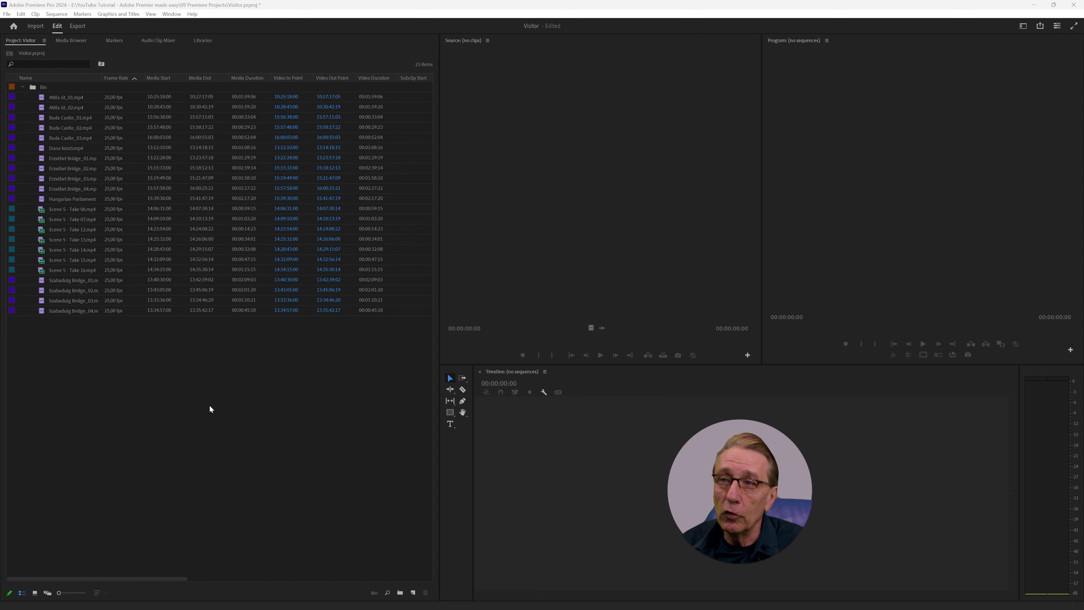
left_click(109, 375)
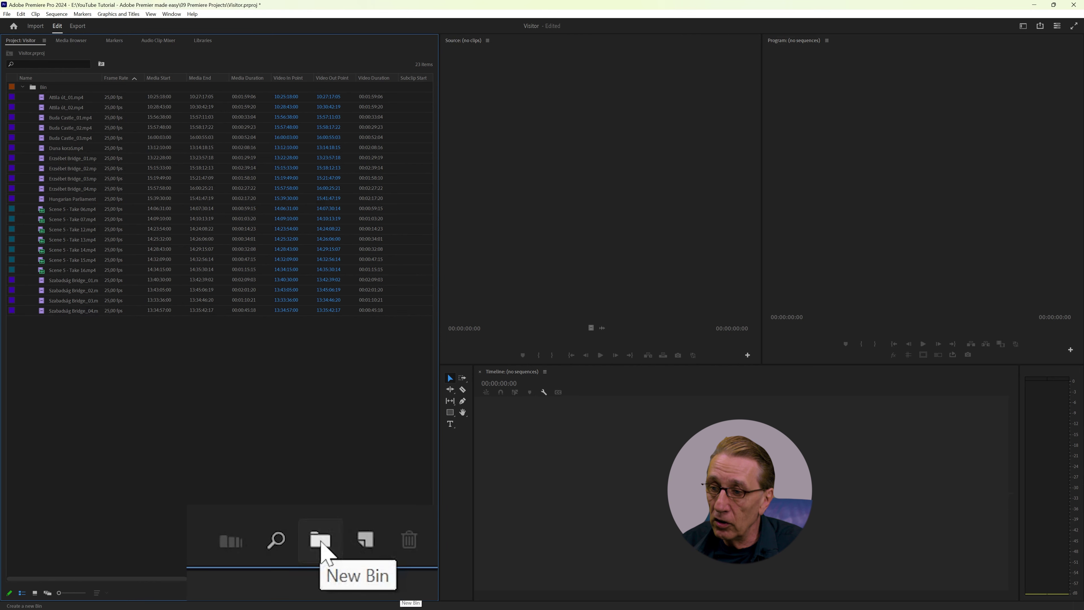
left_click(400, 592)
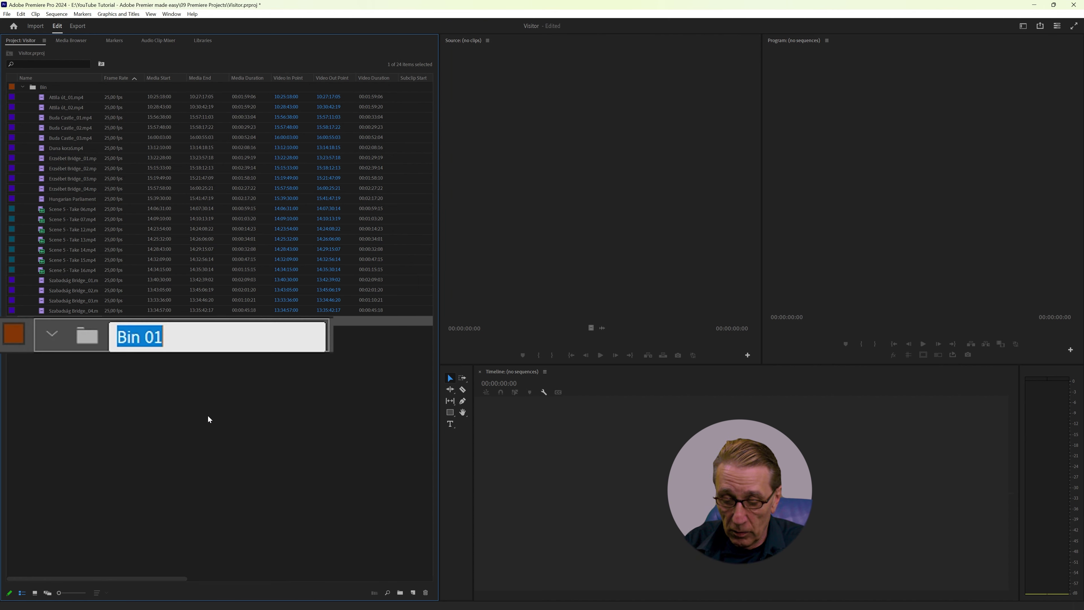
type("B-Roll")
key("Return")
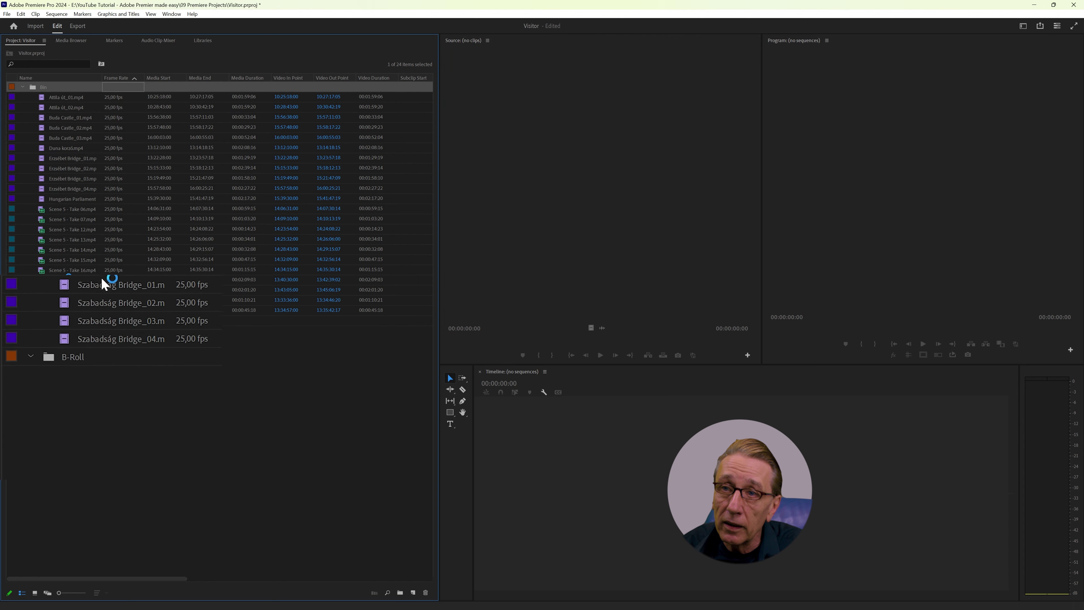
- Move the four Szabadság Bridge clips and all clips from Attila út_01 through Hungarian Parliament into the B-Roll bin
left_click(128, 288)
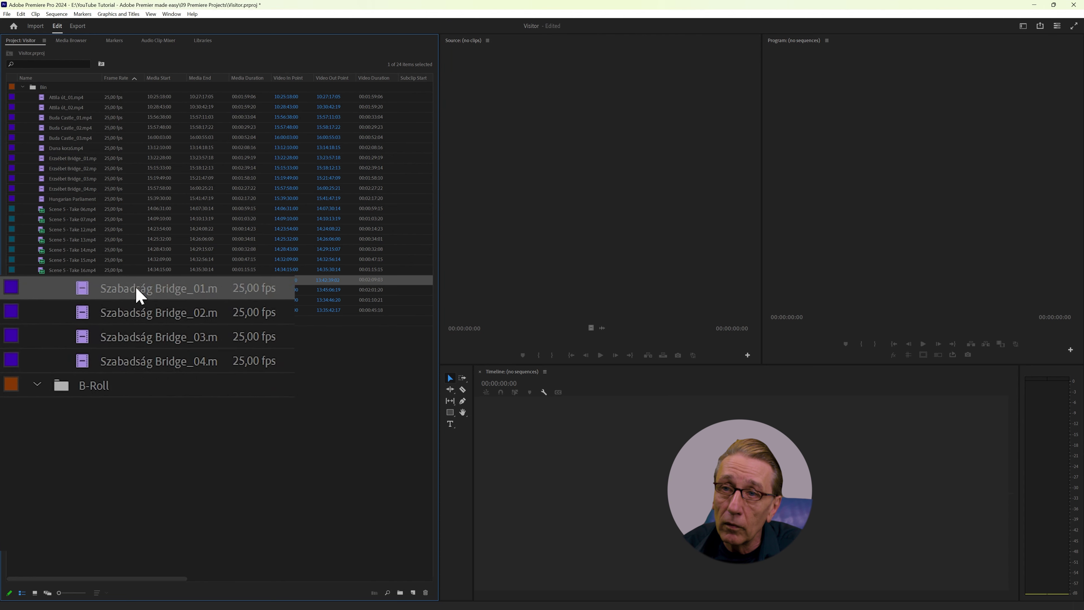
left_click(169, 367, "shift")
left_click_drag(169, 367, 105, 398)
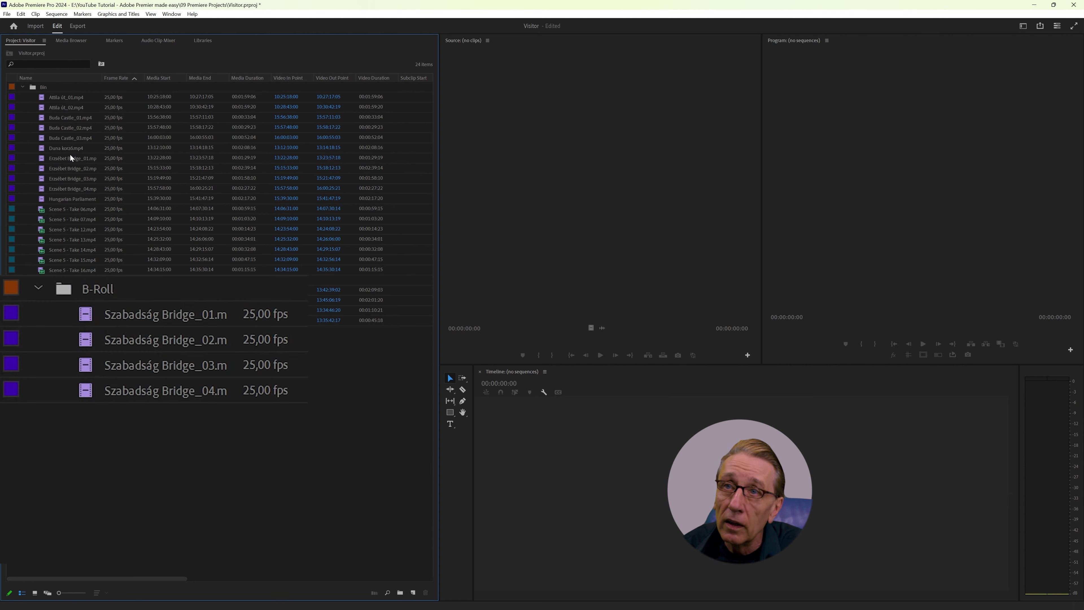
left_click(63, 97)
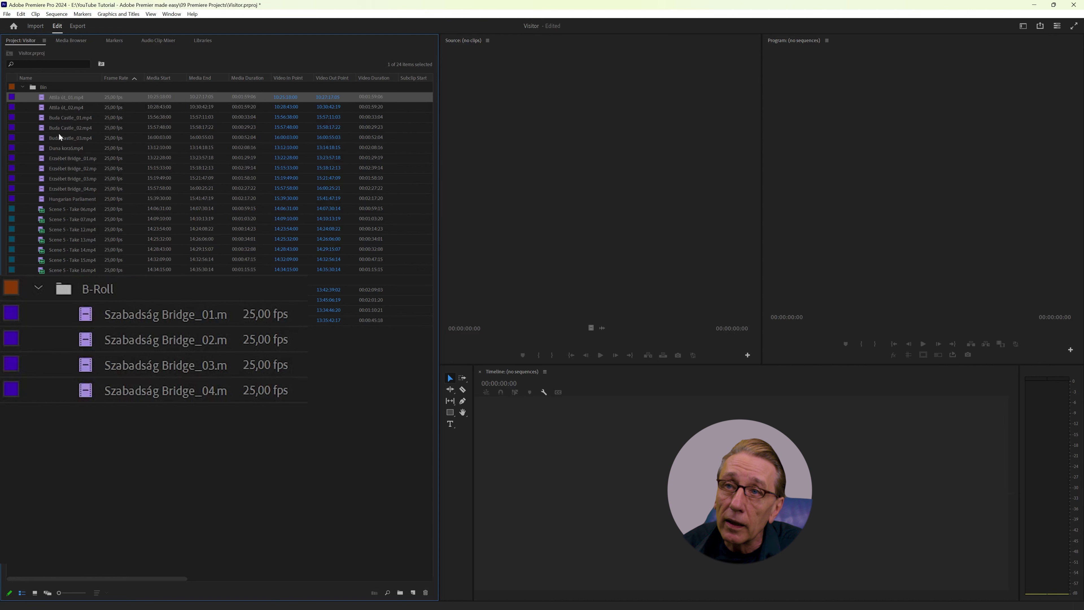
left_click(58, 199, "shift")
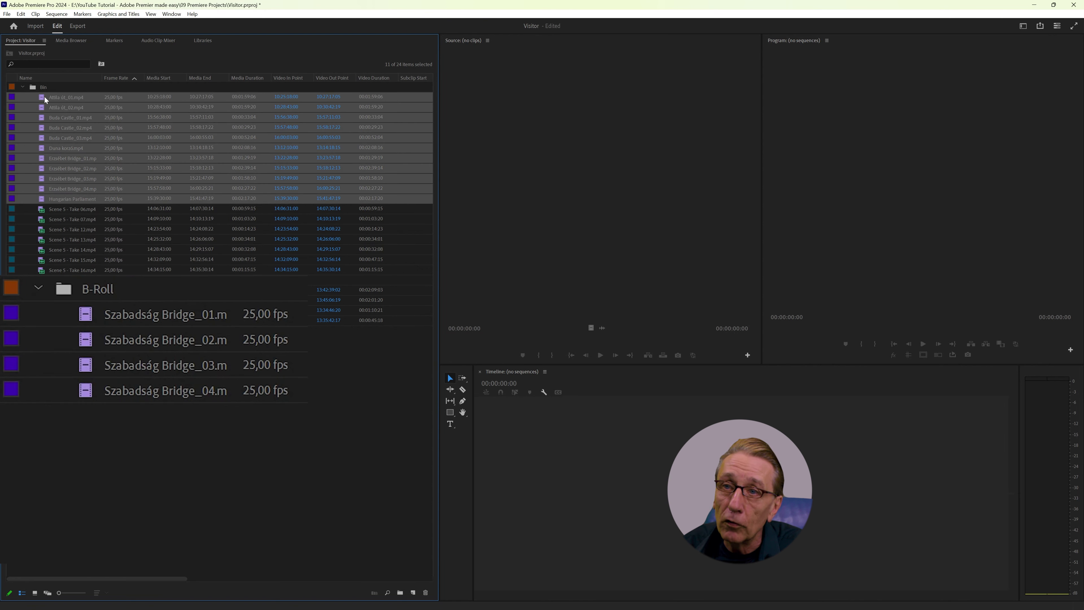
left_click_drag(44, 96, 47, 282)
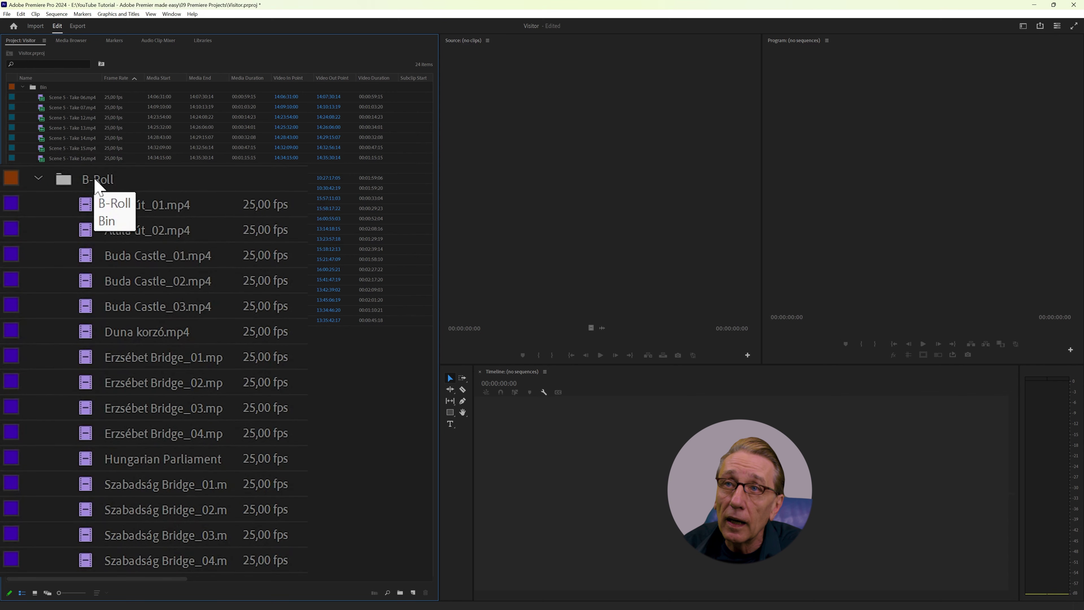
- Nest the B-Roll bin inside the imported Bin and rename that outer bin Footage
left_click_drag(98, 182, 42, 90)
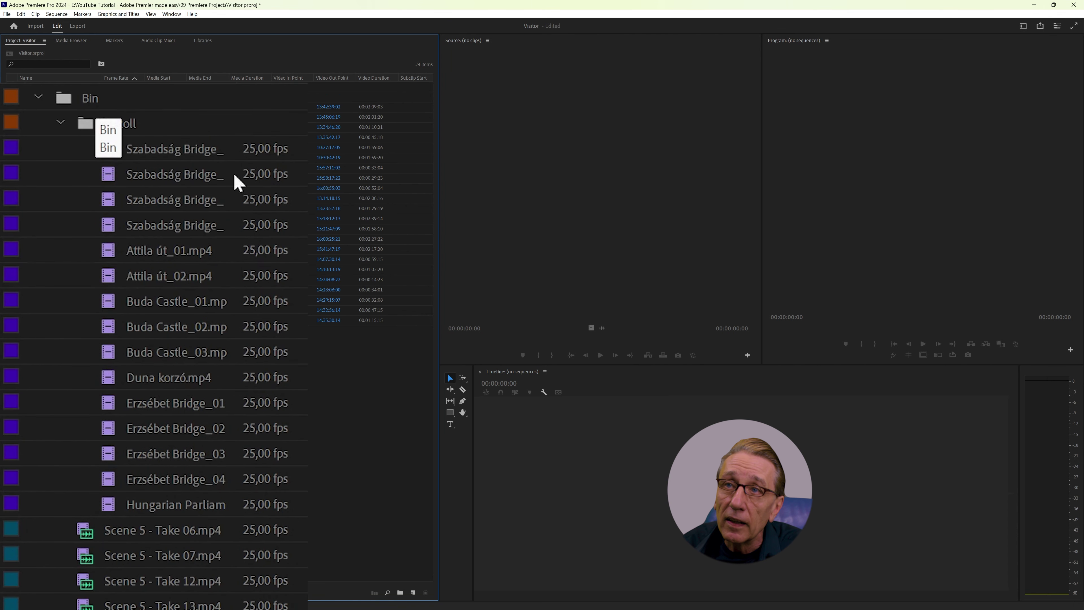
left_click(90, 102)
left_click(91, 102)
type("Footage")
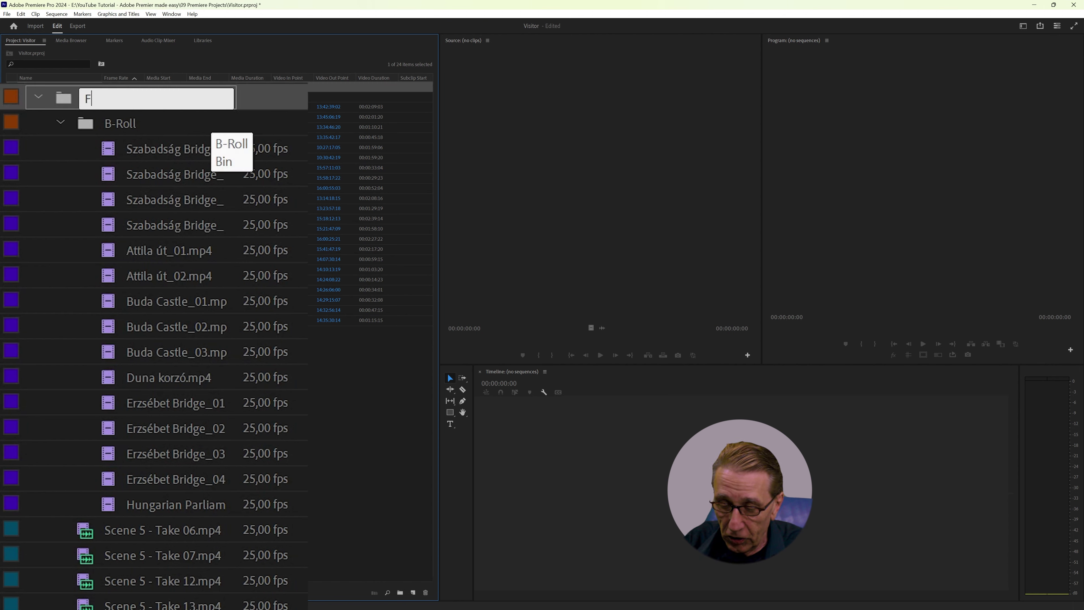
key("Tab")
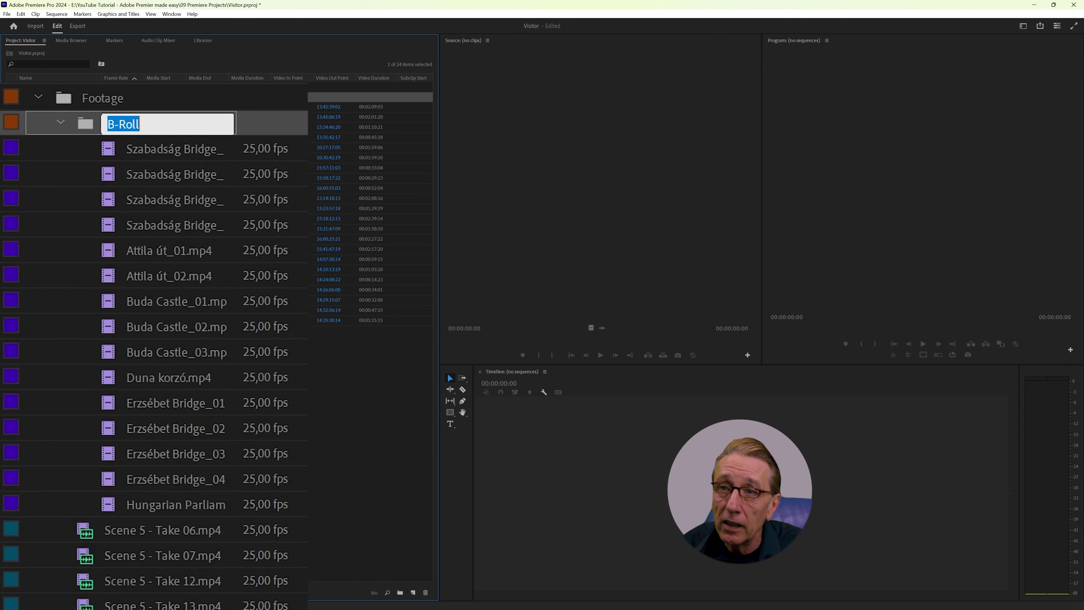
key("Return")
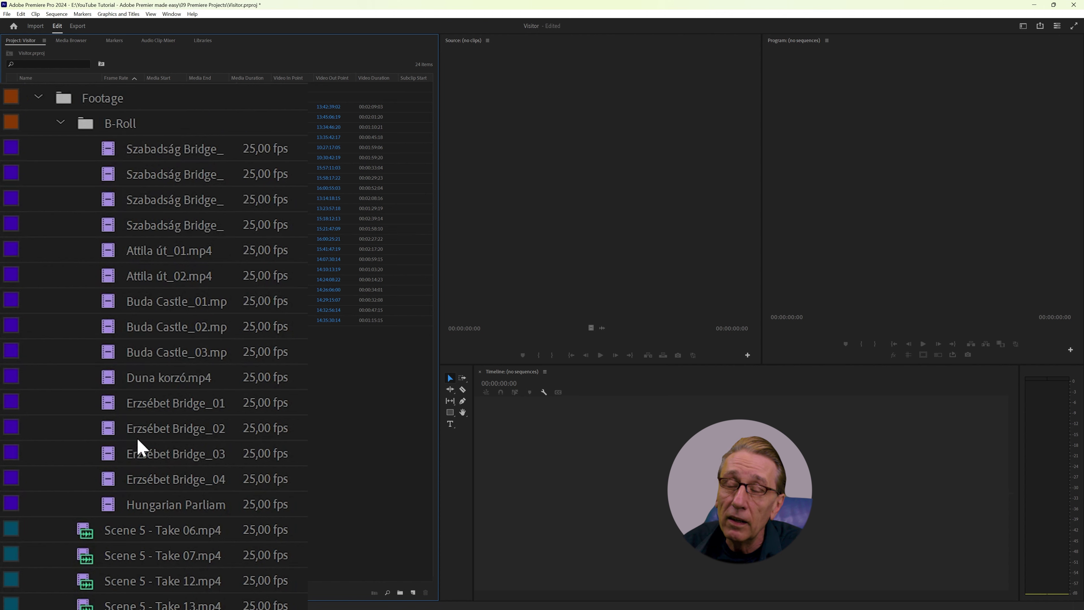
- Create a Dialogue bin inside the Footage bin and move all the Scene 5 takes into it
left_click(65, 102)
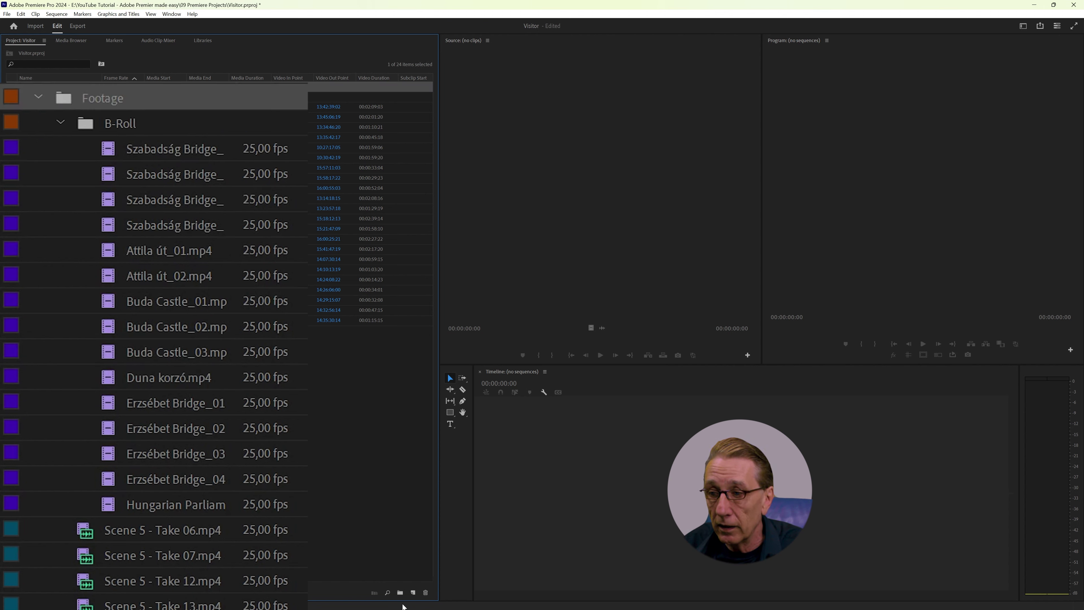
left_click(400, 592)
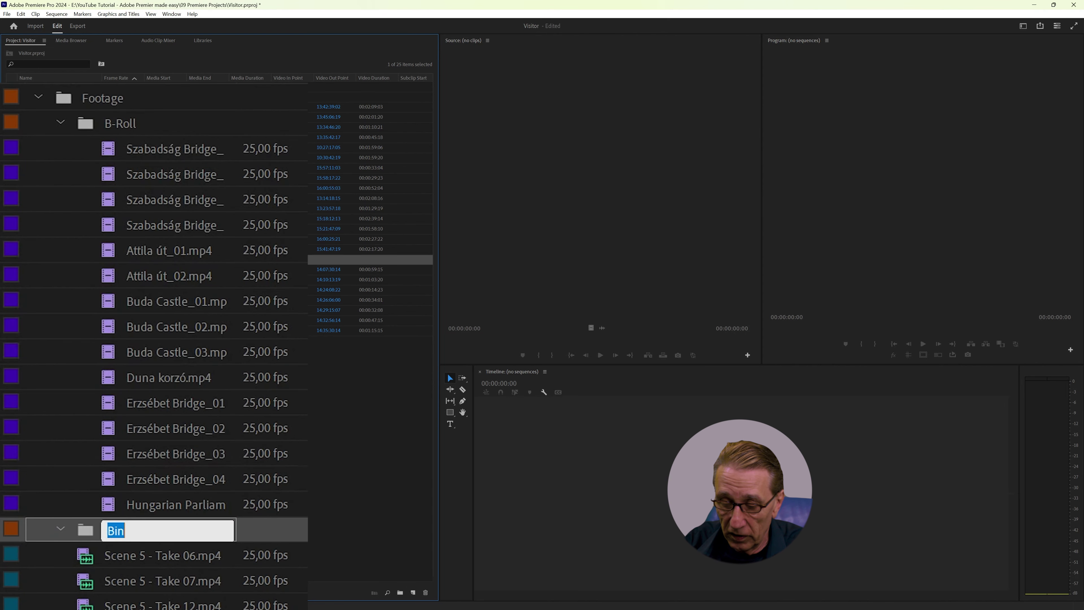
type("Dialogue")
left_click_drag(78, 353, 48, 261)
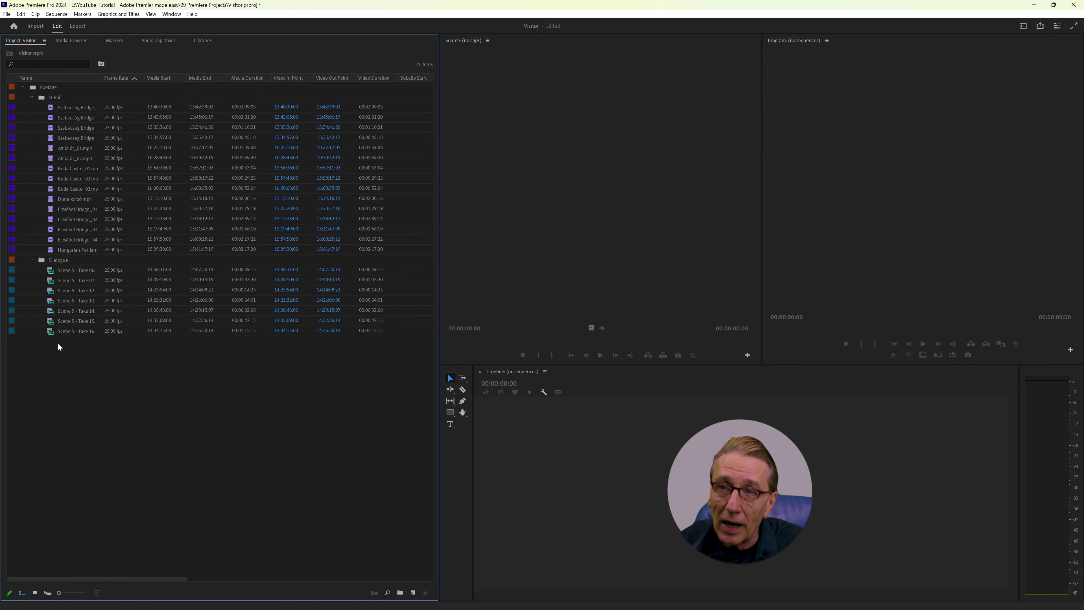
- Select all the Scene 5 takes in the Dialogue bin and bring up the options available for them
left_click_drag(58, 343, 61, 274)
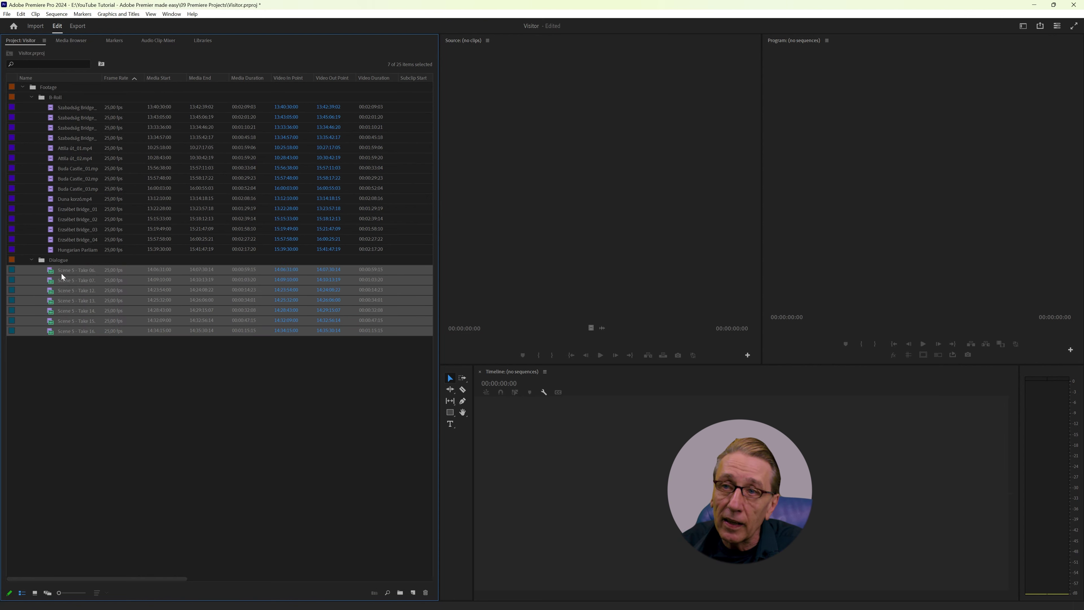
right_click(59, 270)
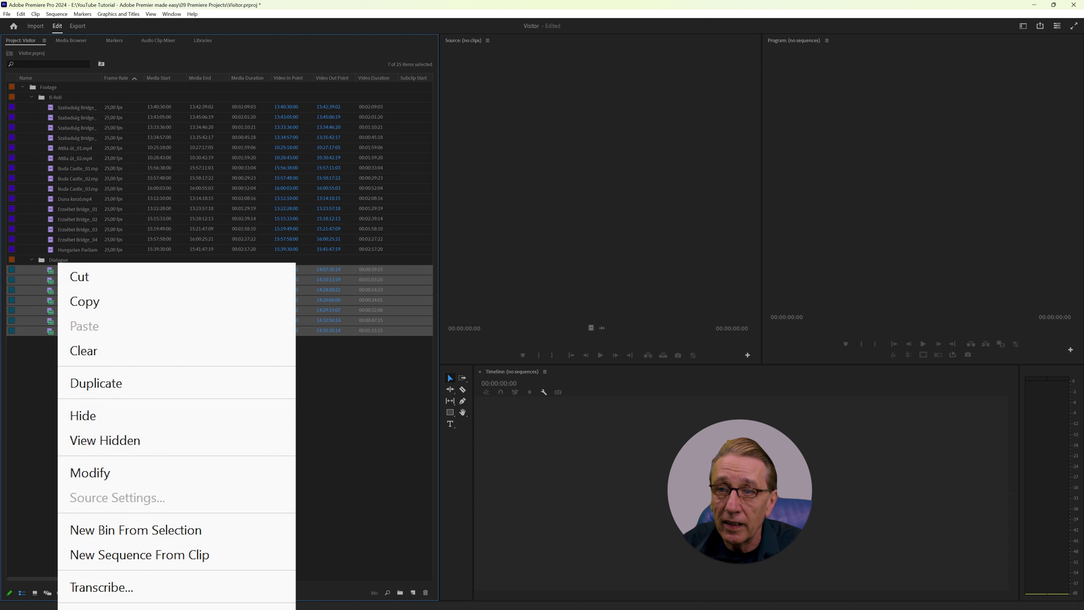
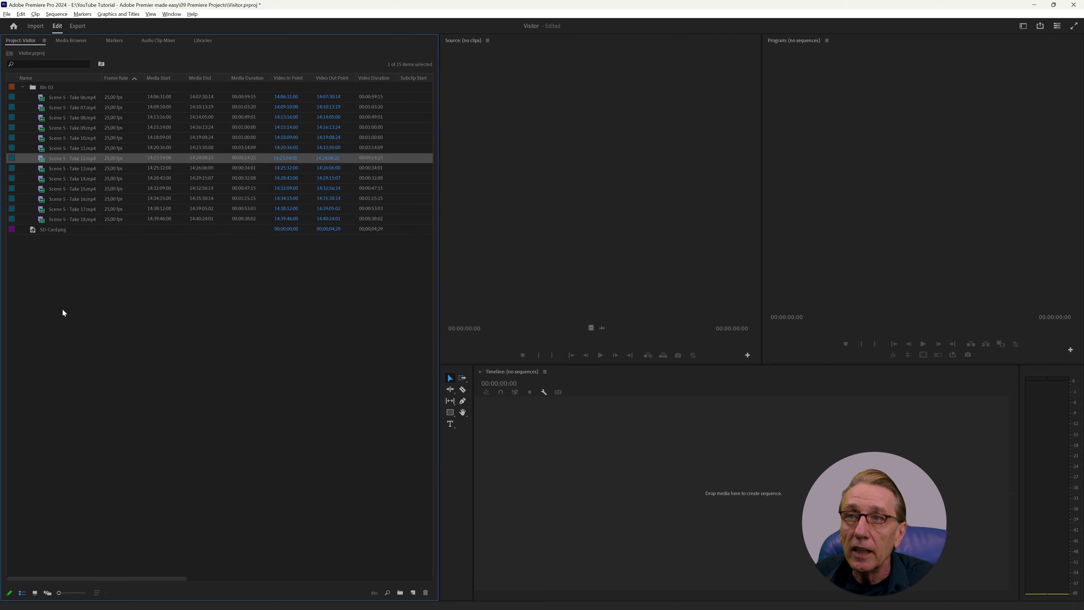
- Set all the missing clips offline, and delete the bin of Scene 5 takes and SD-Card.png from the project
left_click(62, 308)
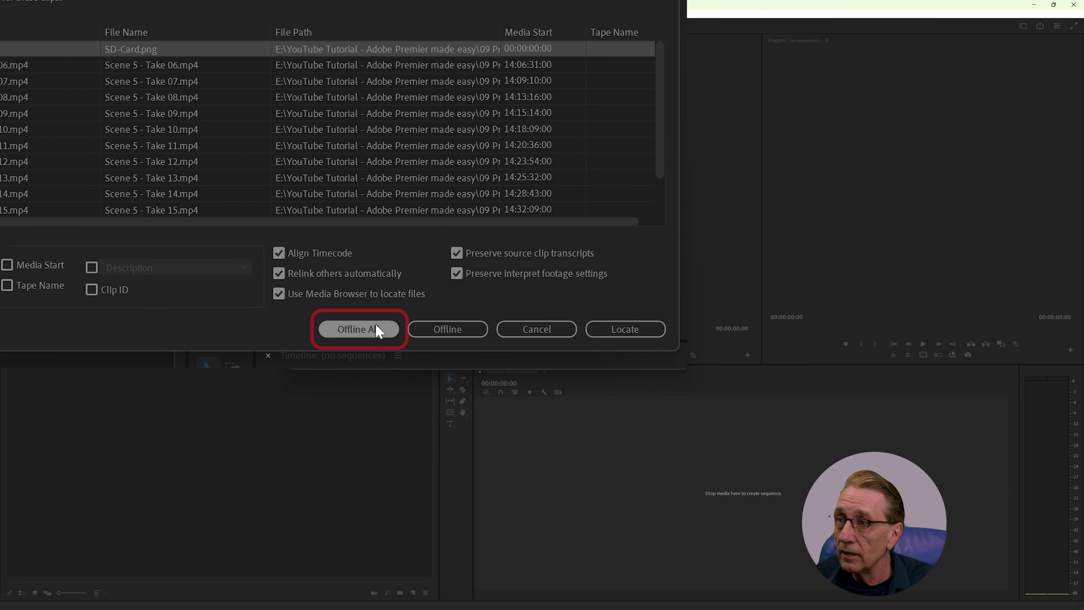
left_click(387, 330)
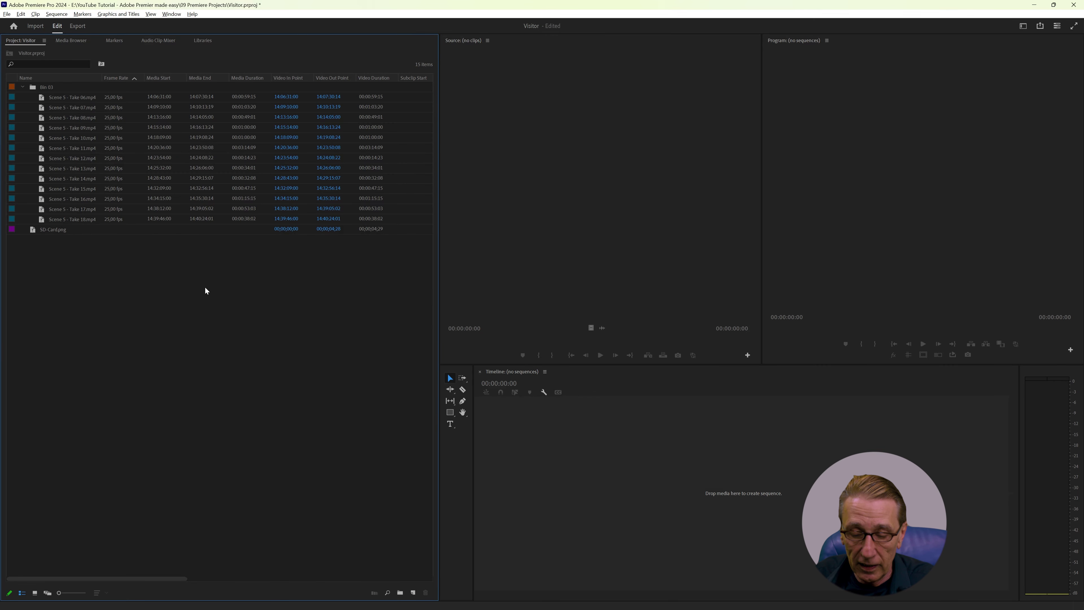
left_click_drag(152, 335, 12, 81)
key("Delete")
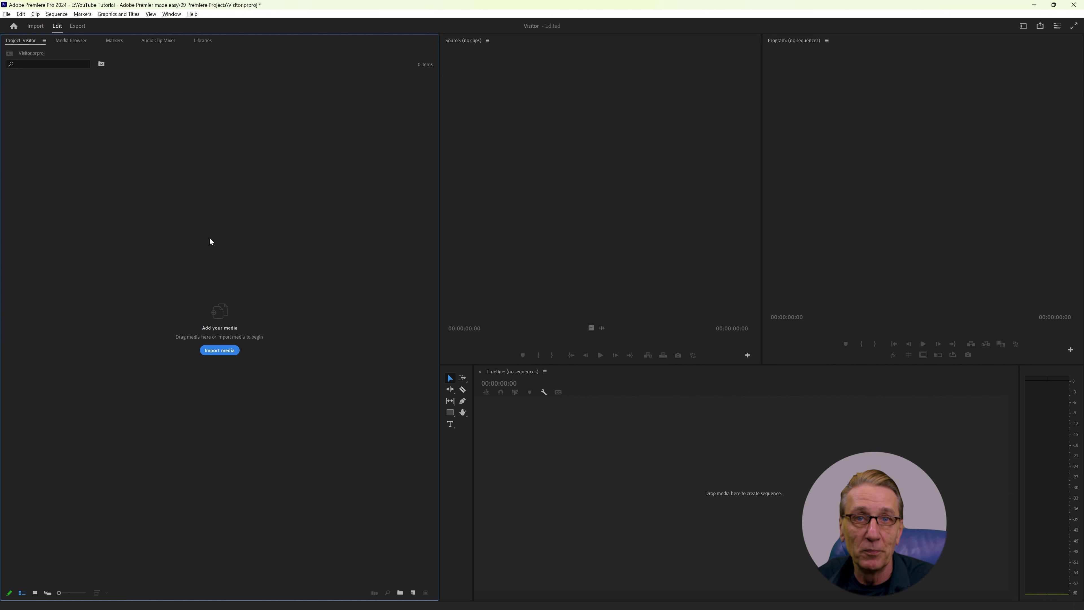
left_click(7, 14)
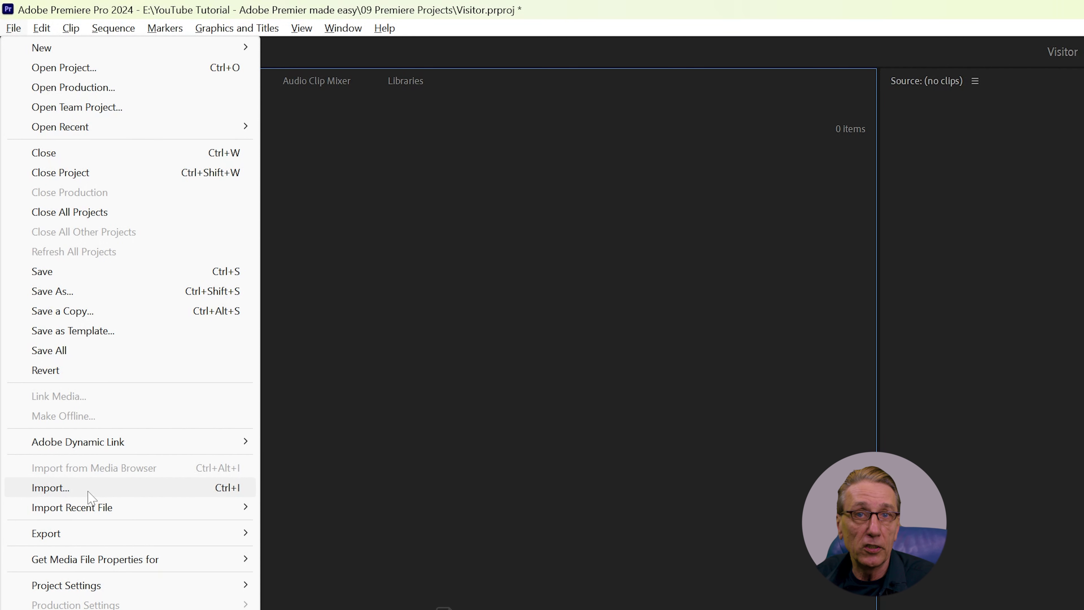
left_click(226, 491)
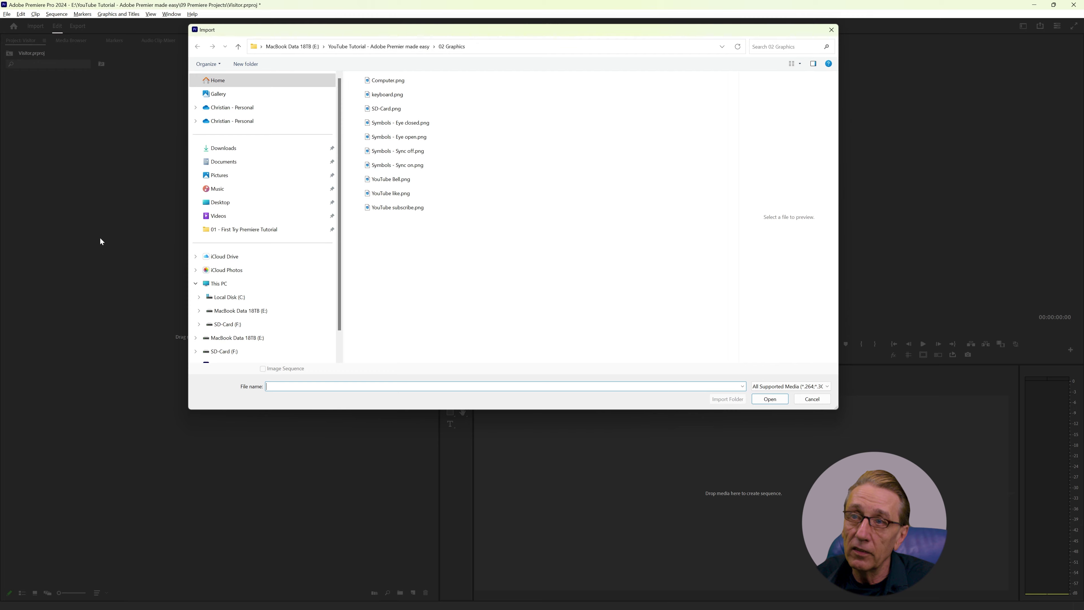
left_click(828, 33)
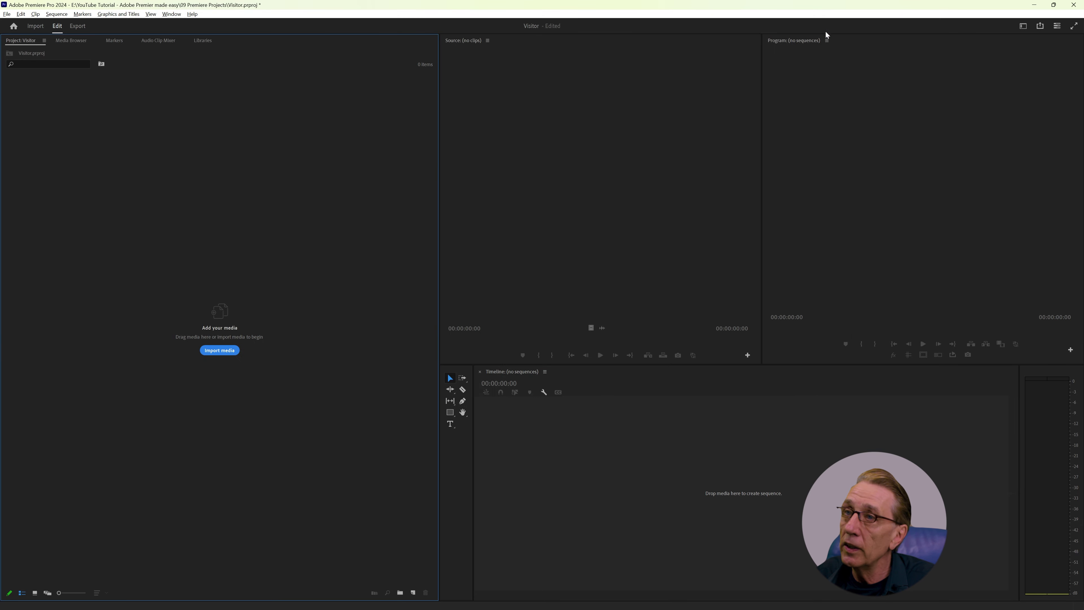
double_click(203, 247)
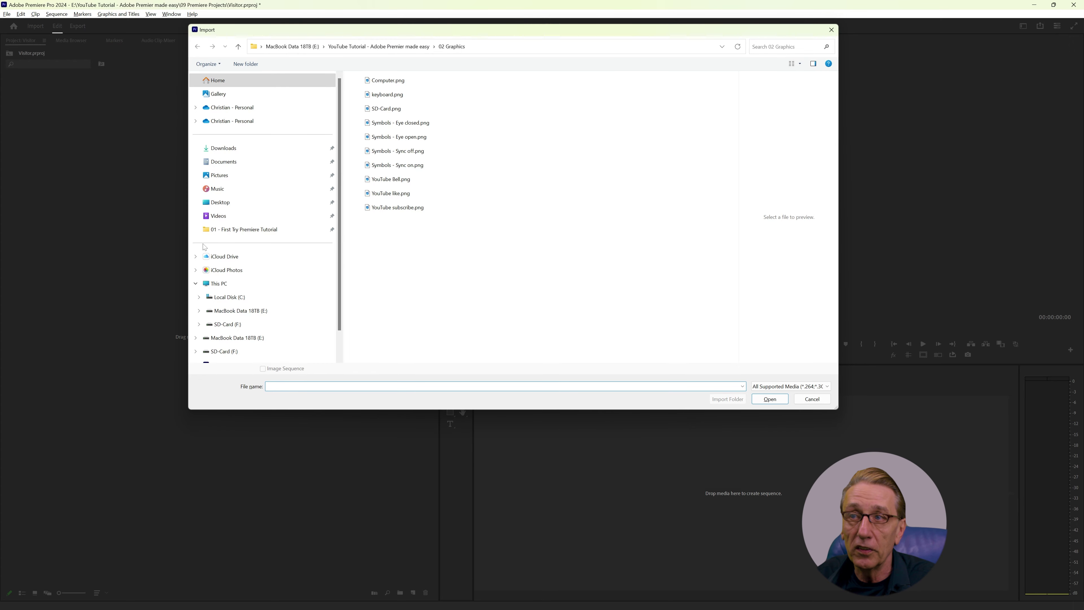
left_click(832, 29)
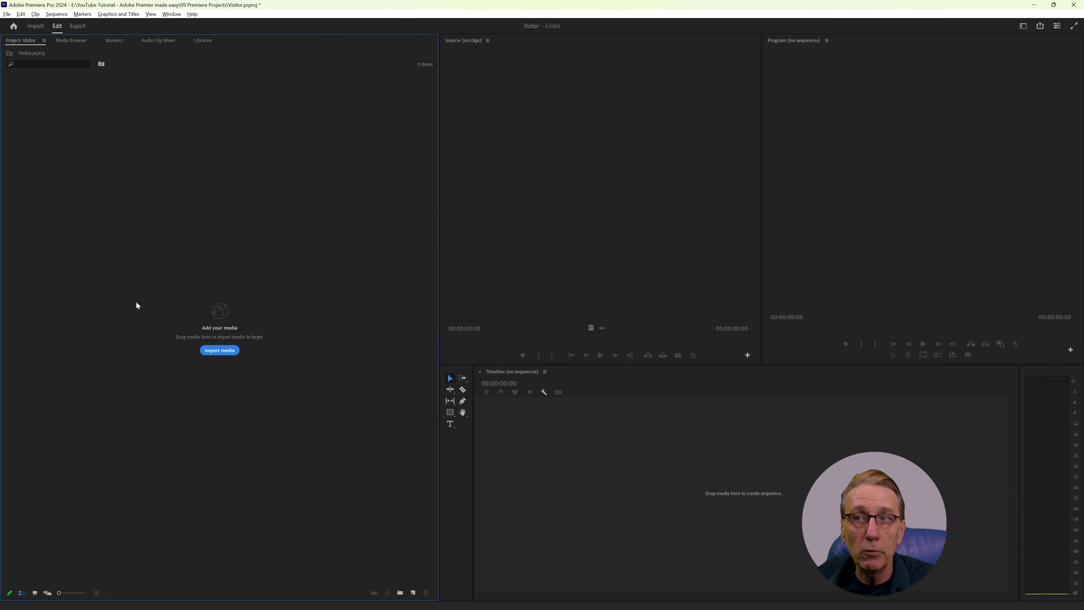
- Start a media import and browse to the 01-01 Dialogue folder inside 01 Footage
double_click(147, 250)
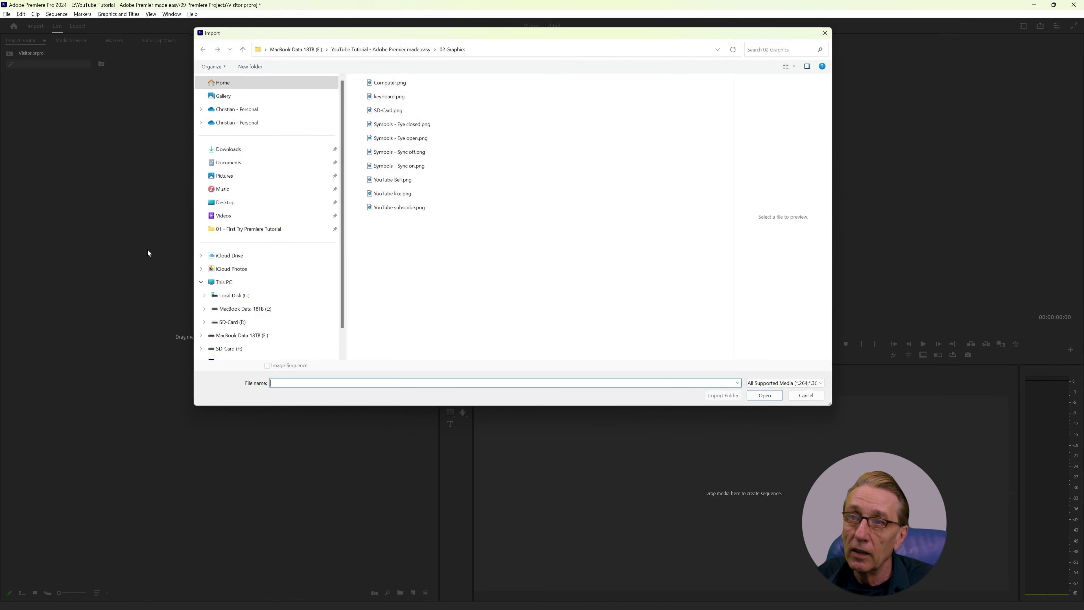
left_click_drag(559, 33, 561, 54)
left_click(417, 70)
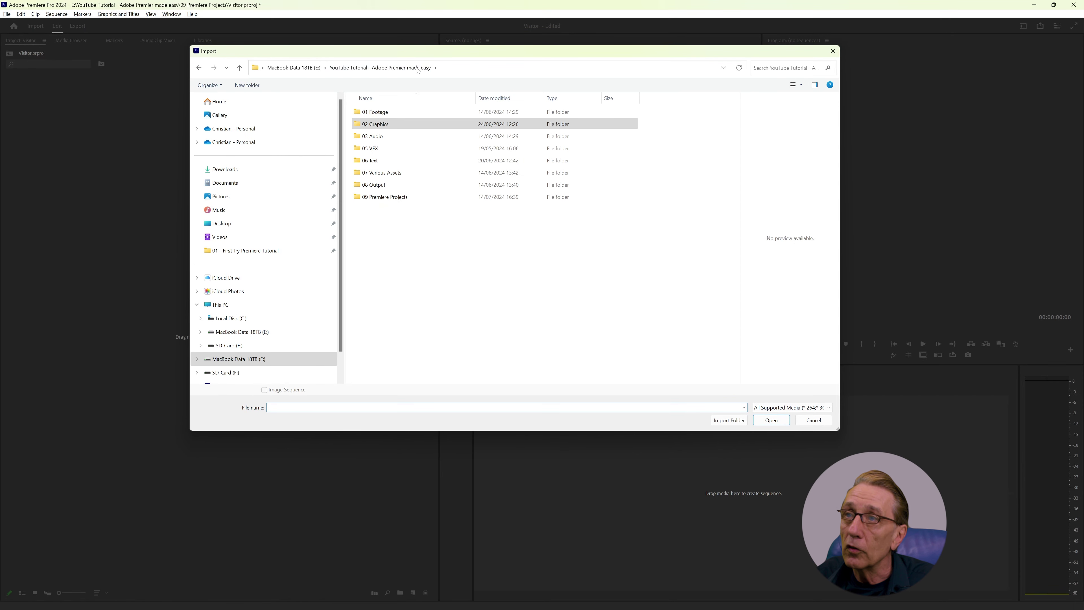
double_click(361, 112)
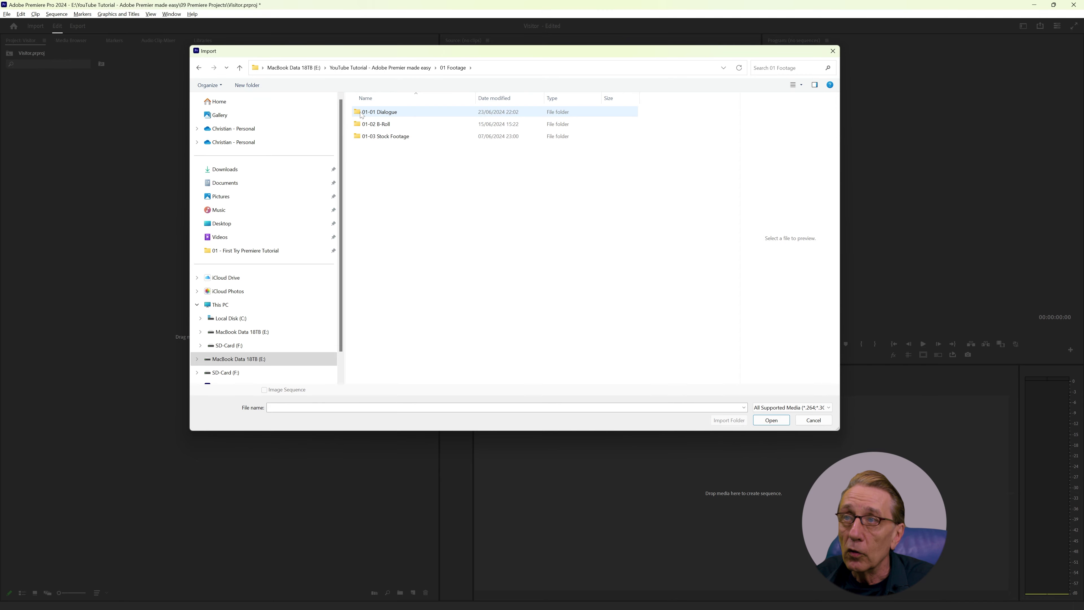
double_click(361, 114)
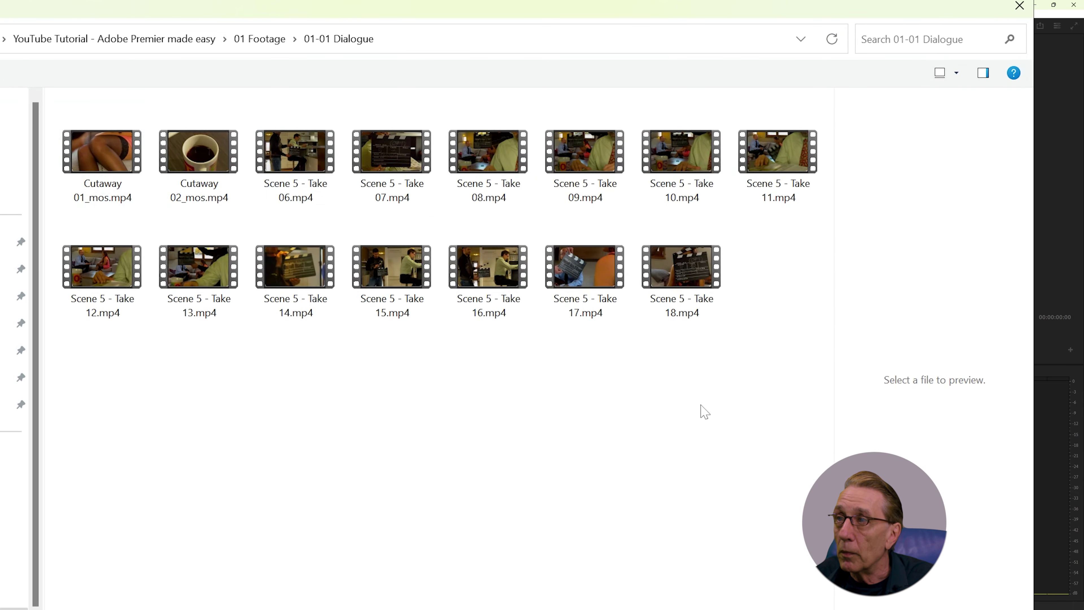
left_click_drag(744, 387, 356, 258)
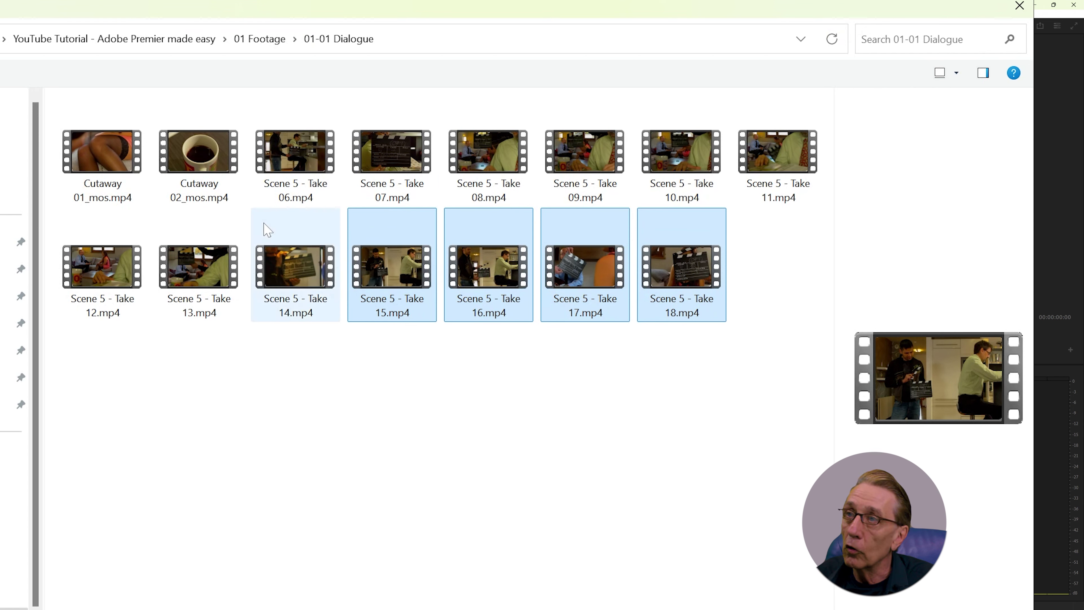
left_click(290, 166, "ctrl")
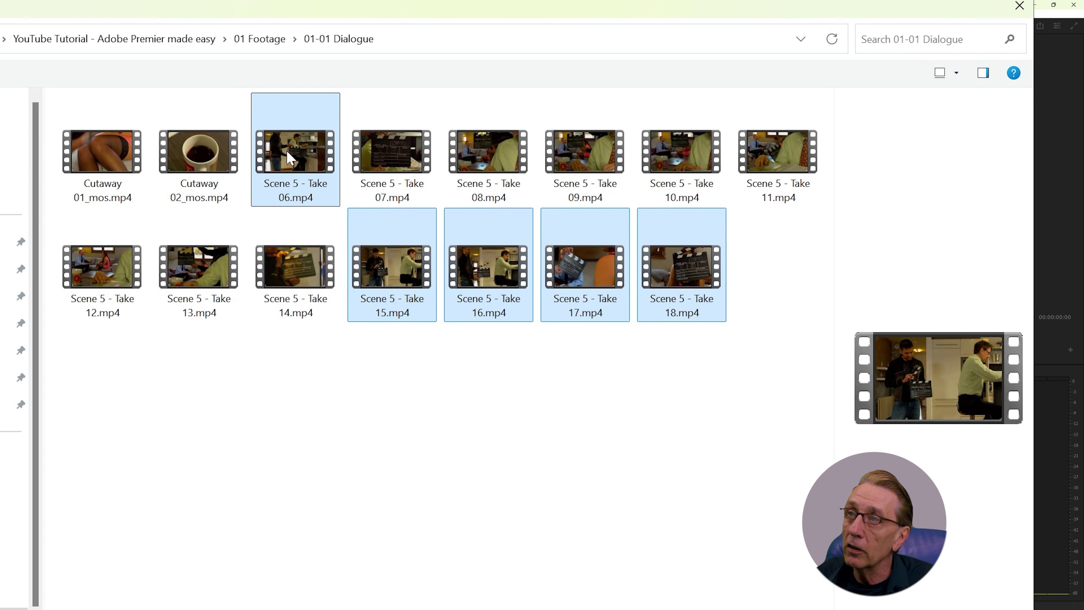
left_click(511, 163, "ctrl")
left_click(688, 154, "ctrl")
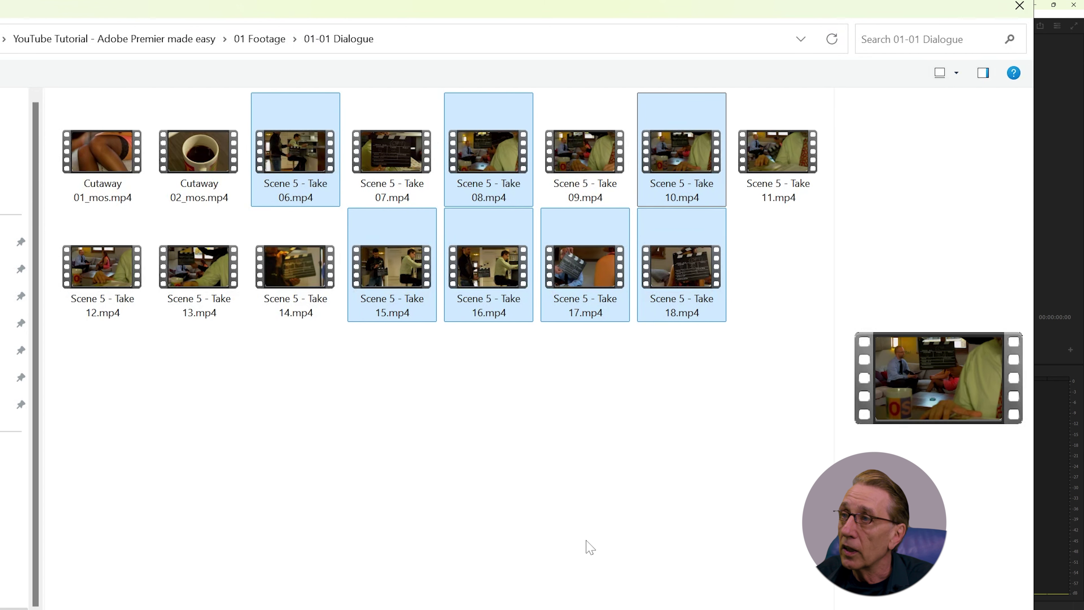
left_click_drag(729, 466, 145, 242)
left_click(355, 470)
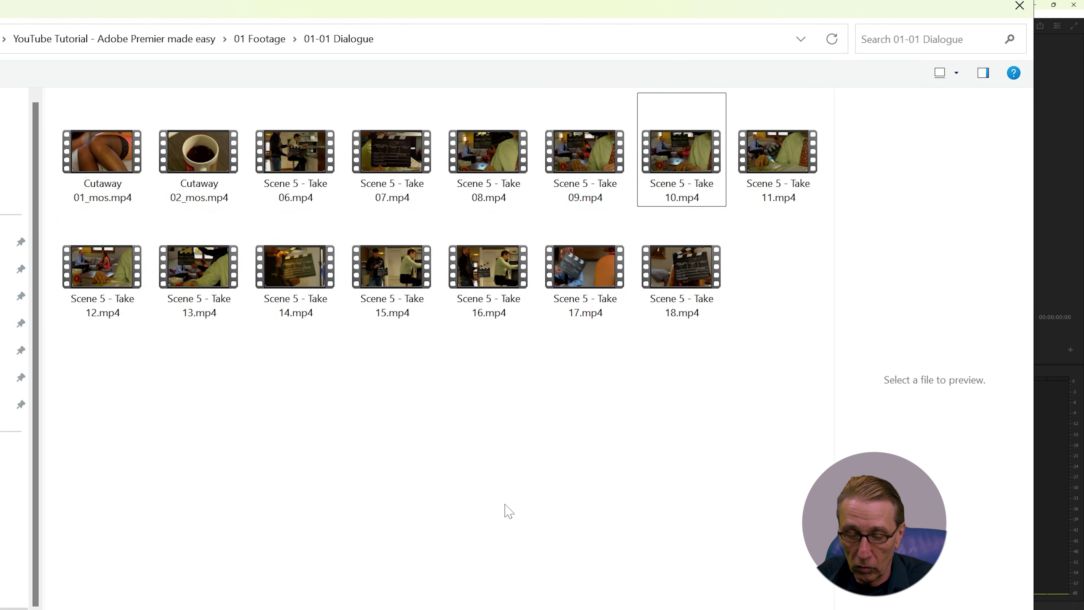
key("ctrl+a")
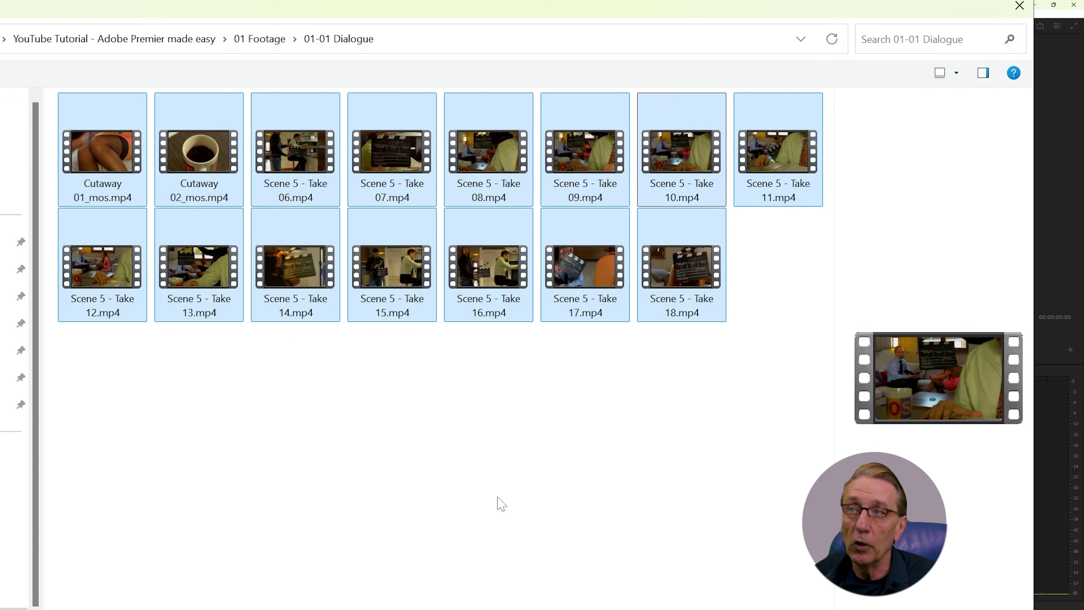
left_click(466, 496)
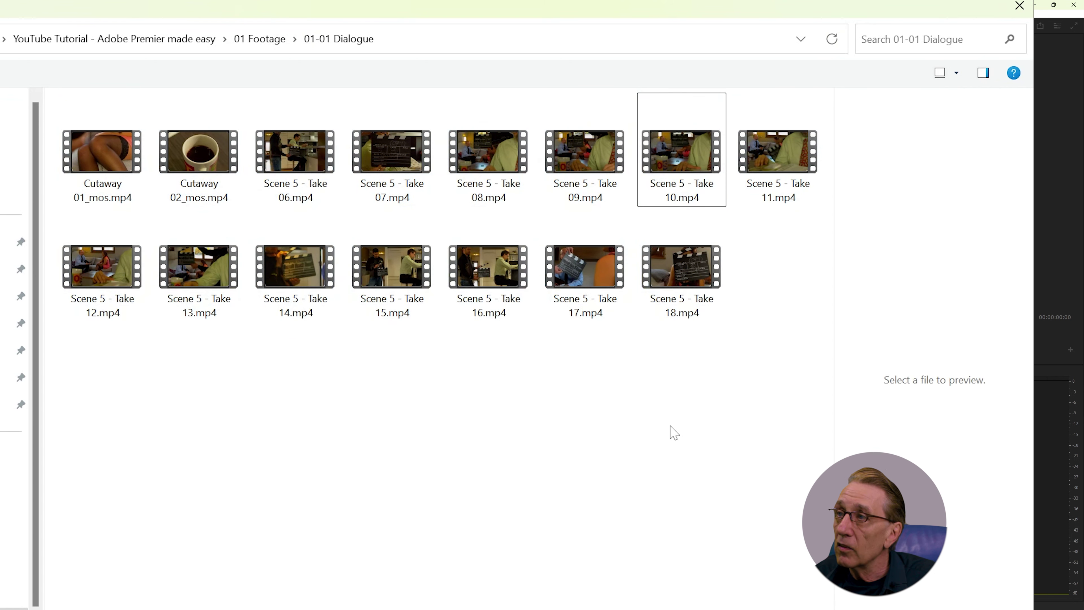
- Import Scene 5 takes 16, 17 and 18 into the project and delete them again
left_click_drag(703, 382, 467, 260)
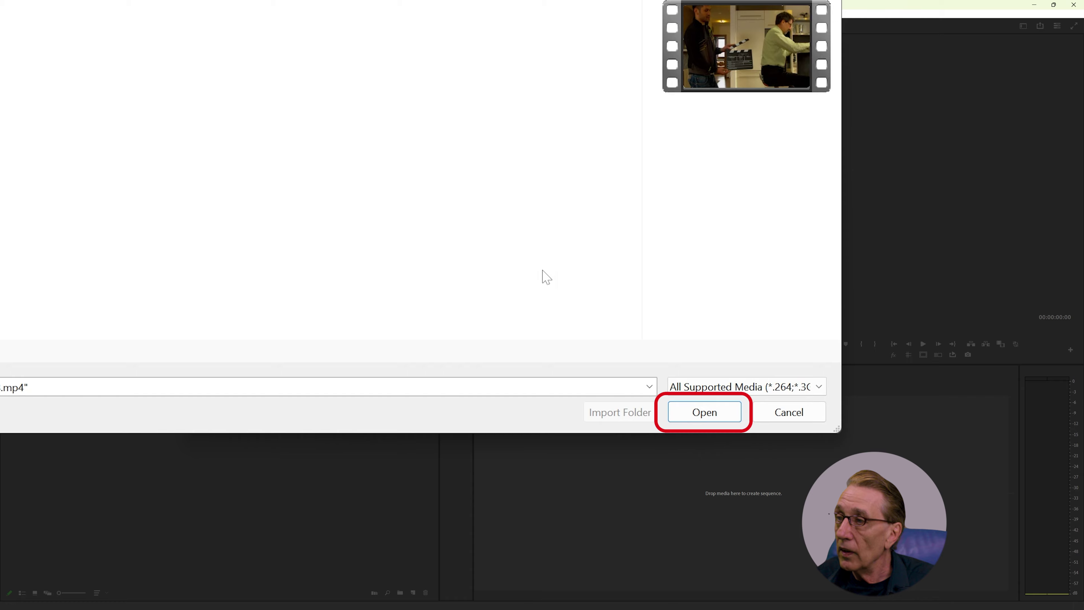
left_click(710, 419)
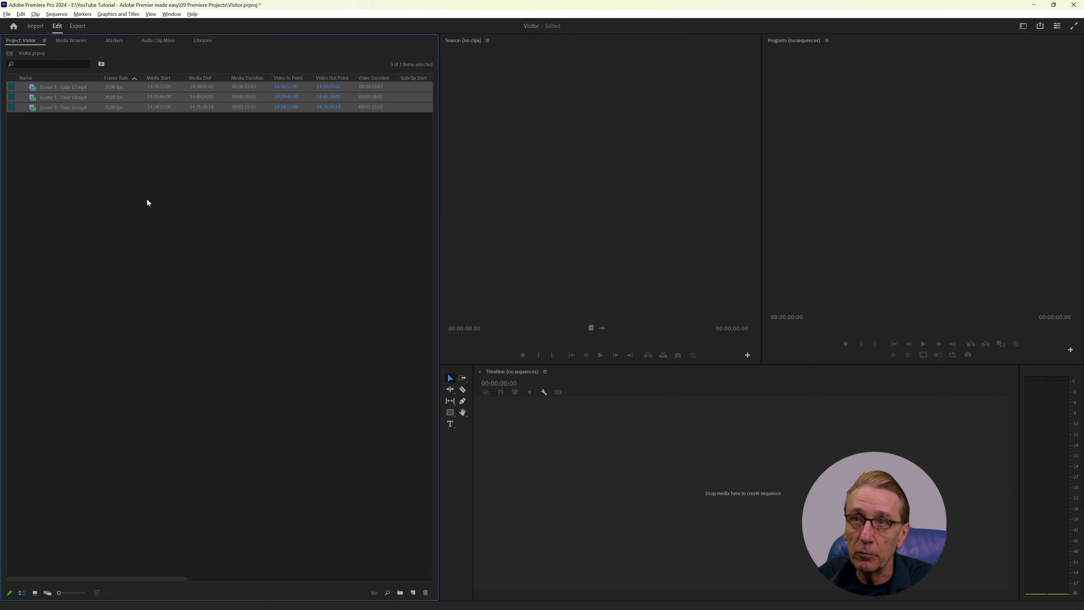
left_click_drag(131, 168, 38, 89)
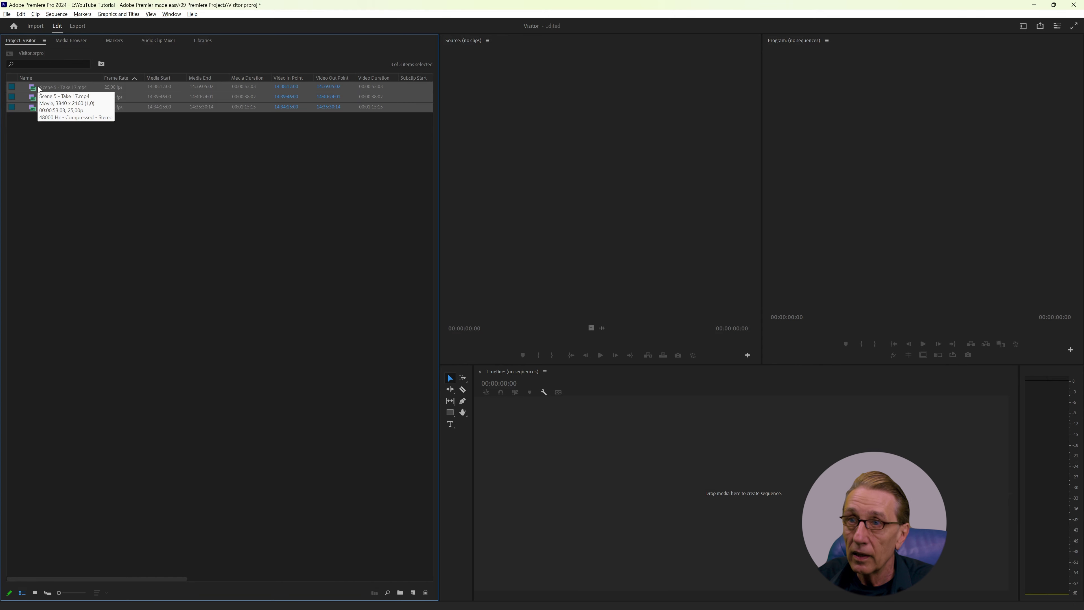
key("Delete")
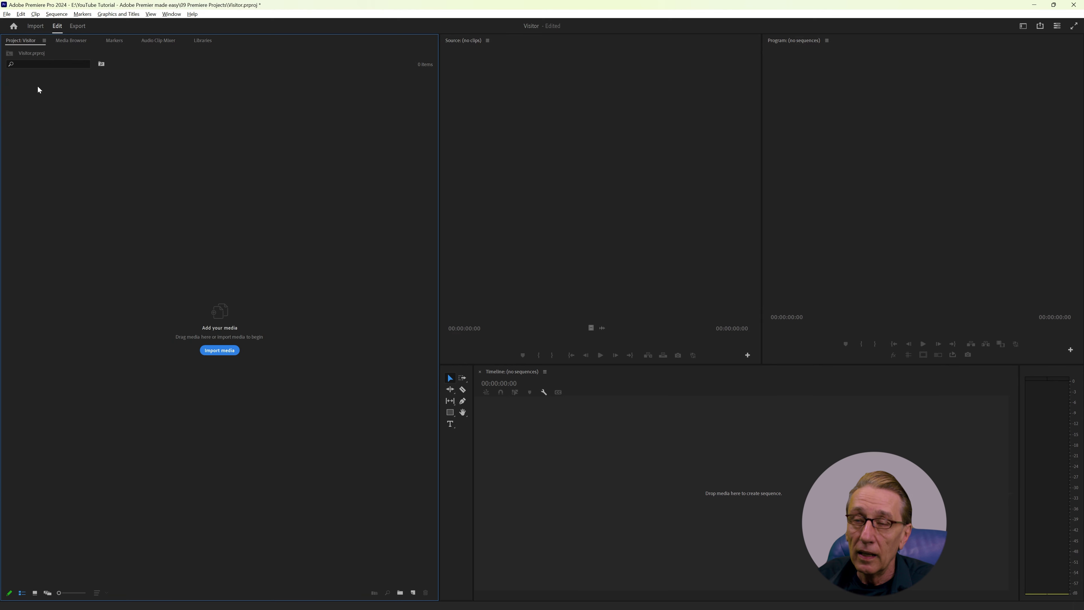
- Import the whole 01 Footage folder and expand its bin together with the 01-01 Dialogue and 01-02 B-Roll bins
double_click(174, 232)
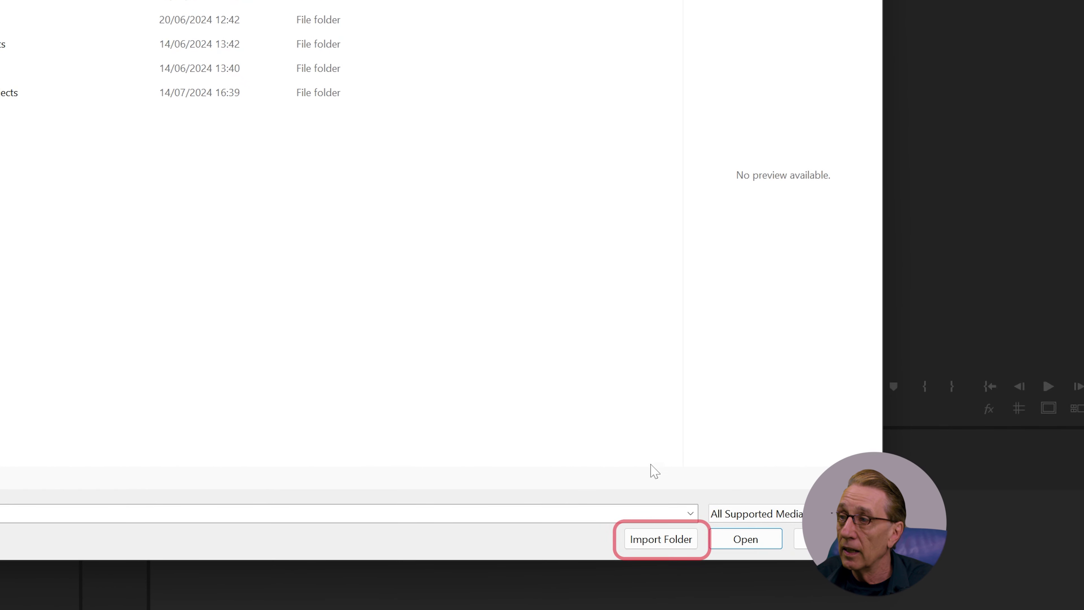
left_click(661, 540)
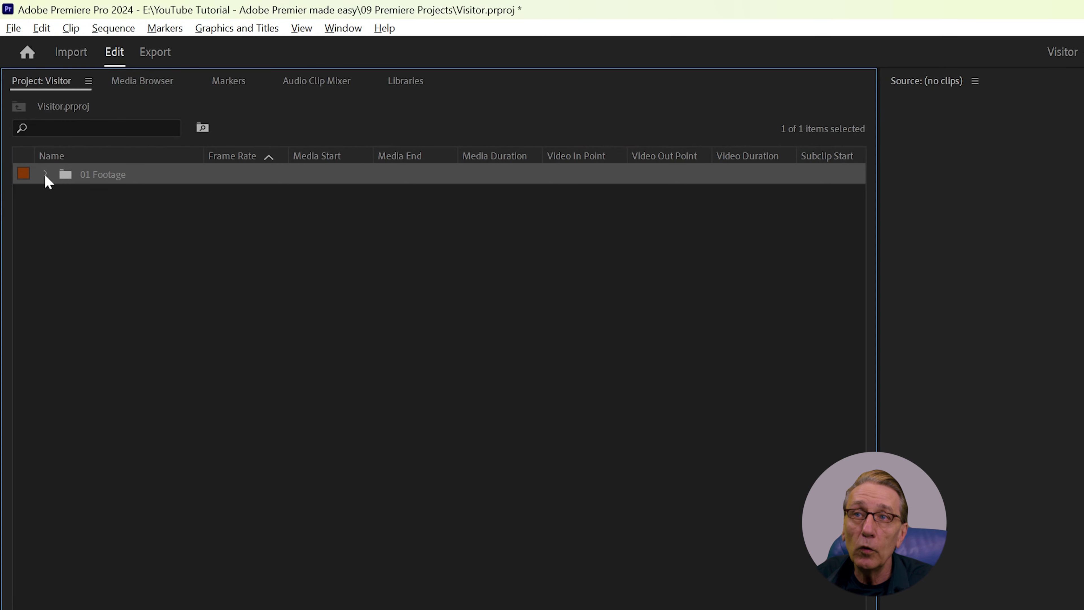
left_click(46, 175)
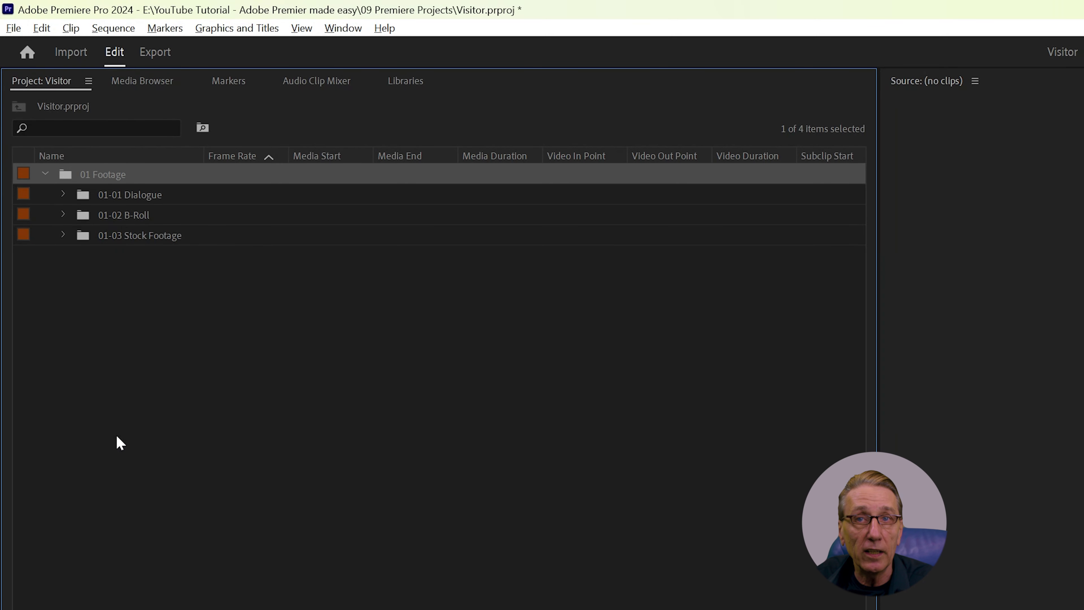
left_click(63, 195)
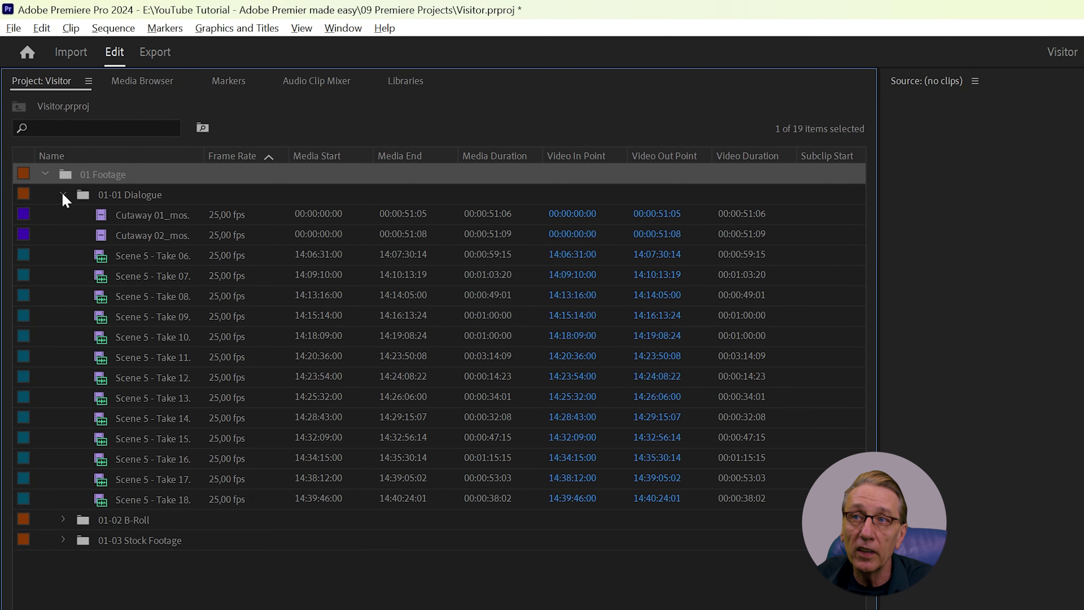
left_click(65, 519)
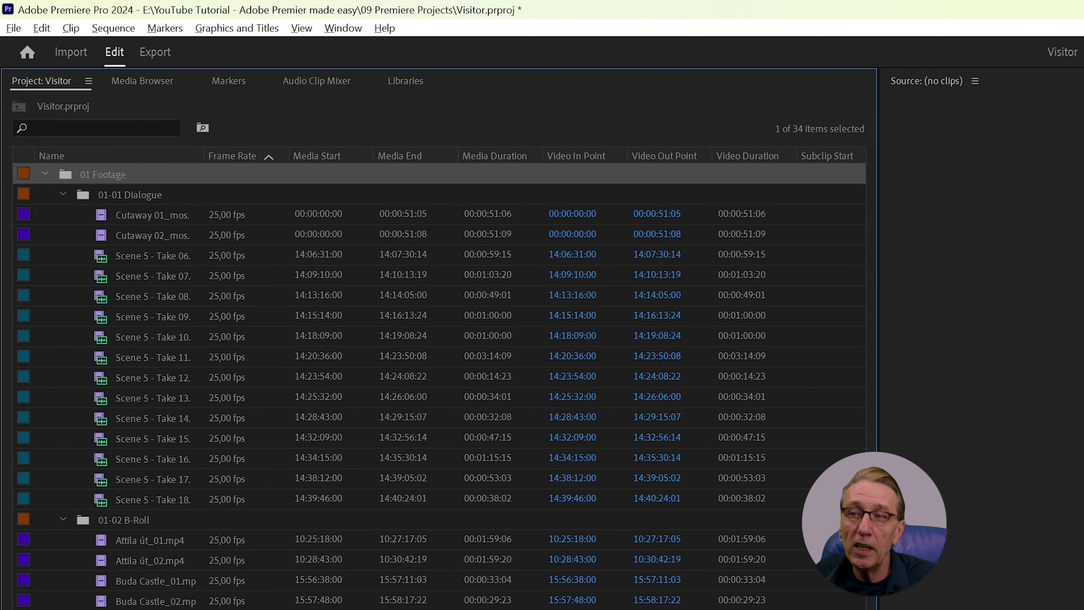
- Delete all the imported bins and clips from the project
left_click(183, 491)
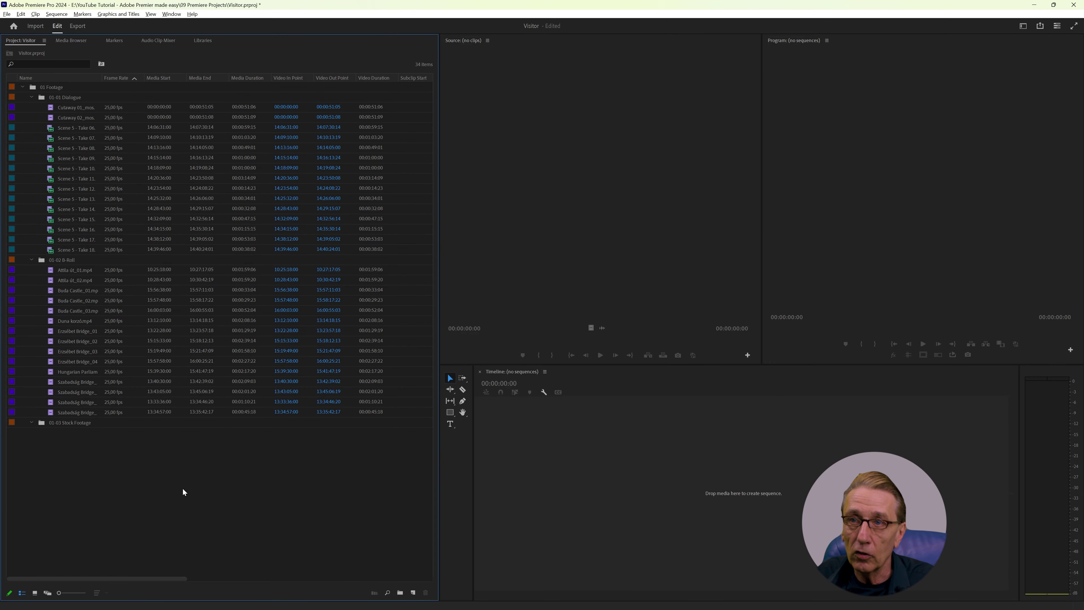
key("ctrl+a")
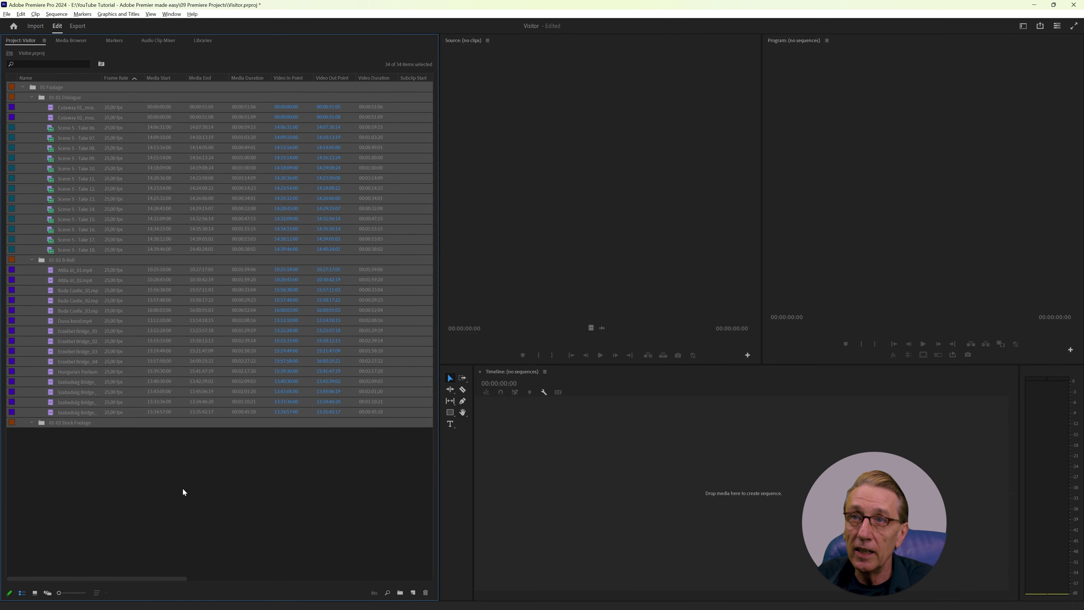
key("Delete")
- Try to import the folders 01 Footage through 07 Various Assets together and expand the imported 06 Text bin
double_click(121, 187)
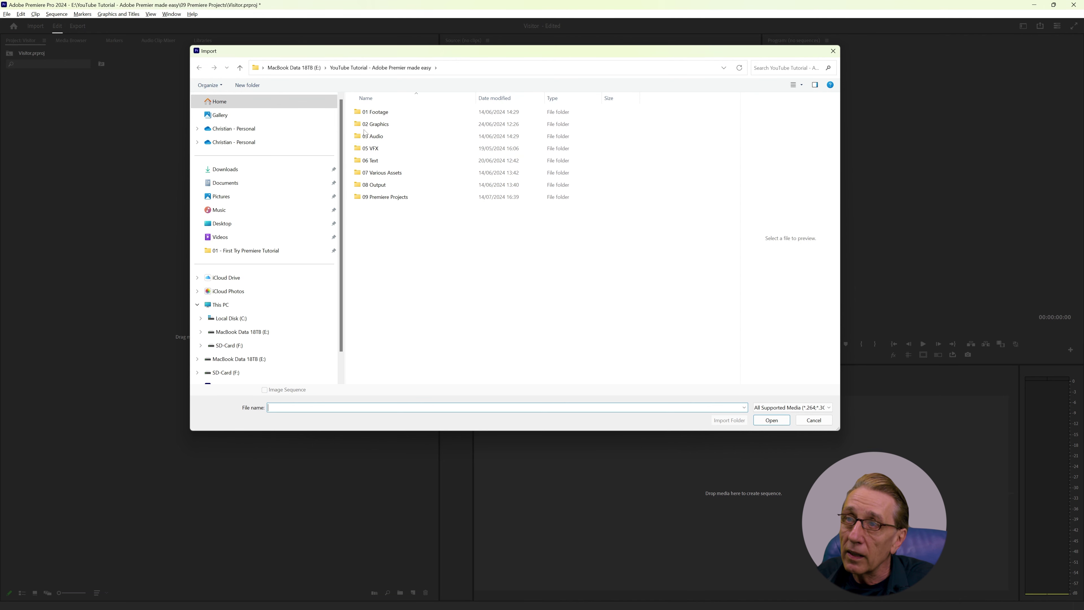
left_click(374, 111)
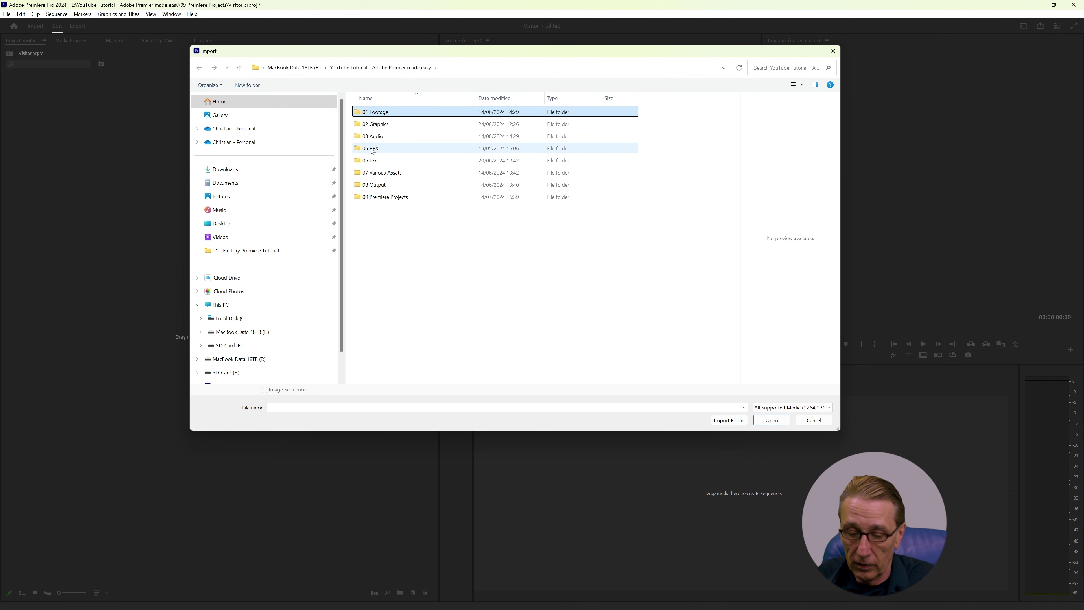
left_click(368, 175, "shift")
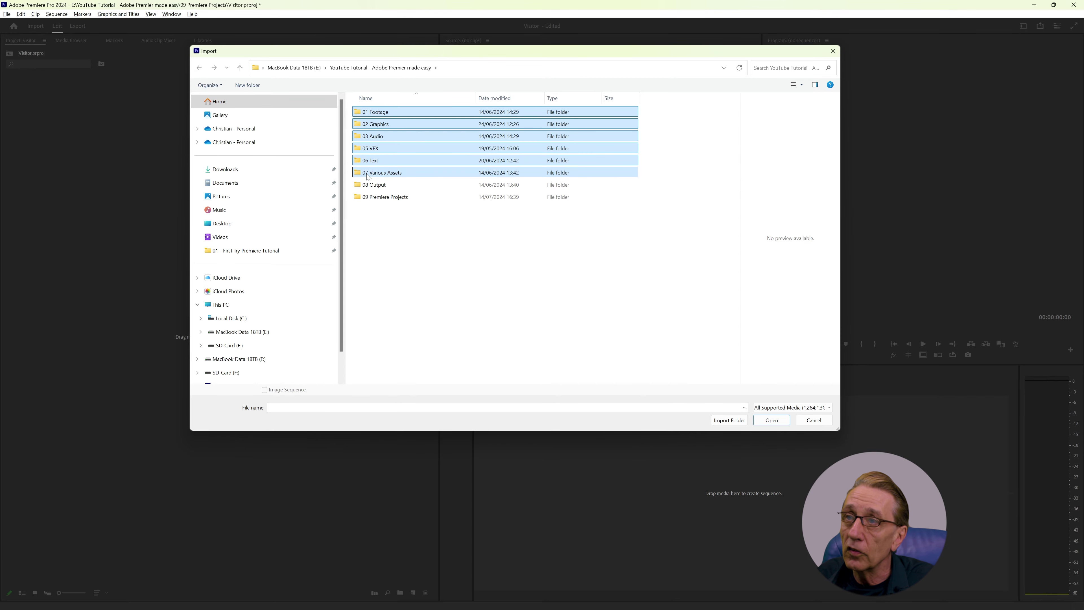
left_click(736, 419)
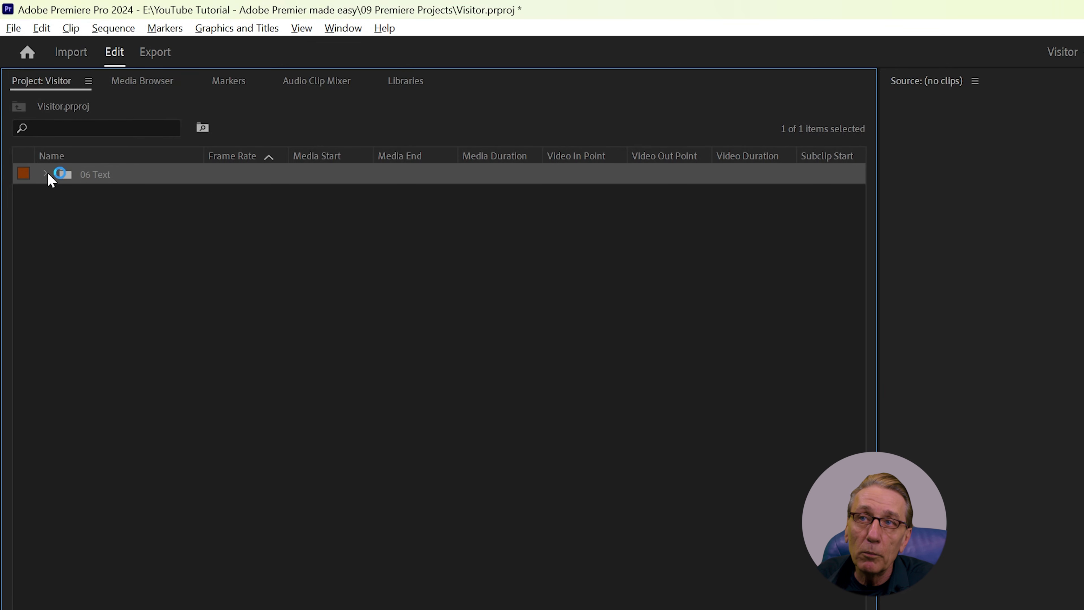
left_click(46, 173)
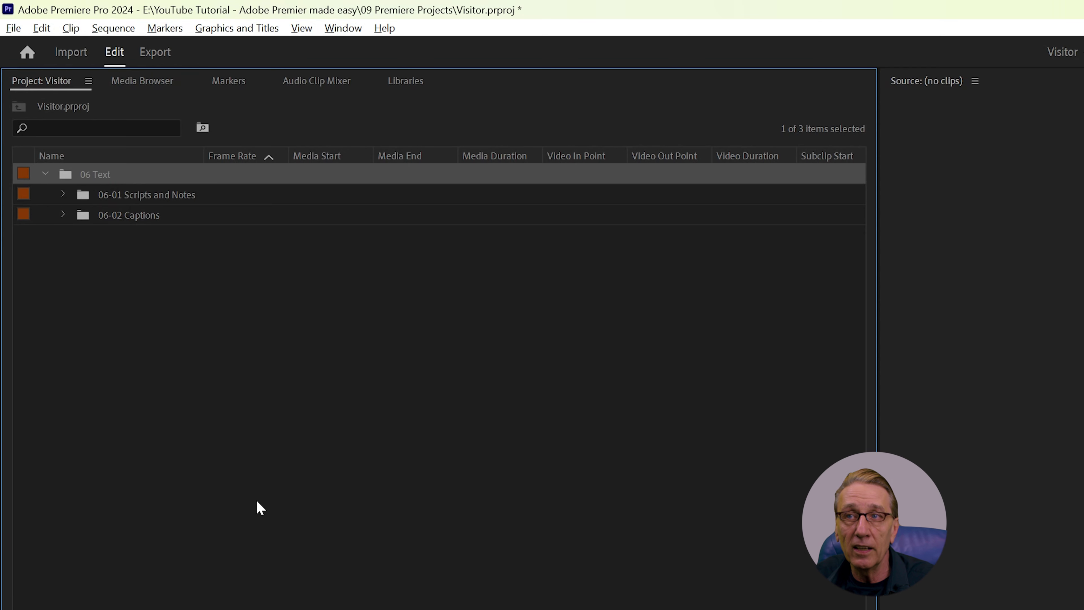
- Delete the 06 Text bin and its sub-bins from the project
left_click(170, 378)
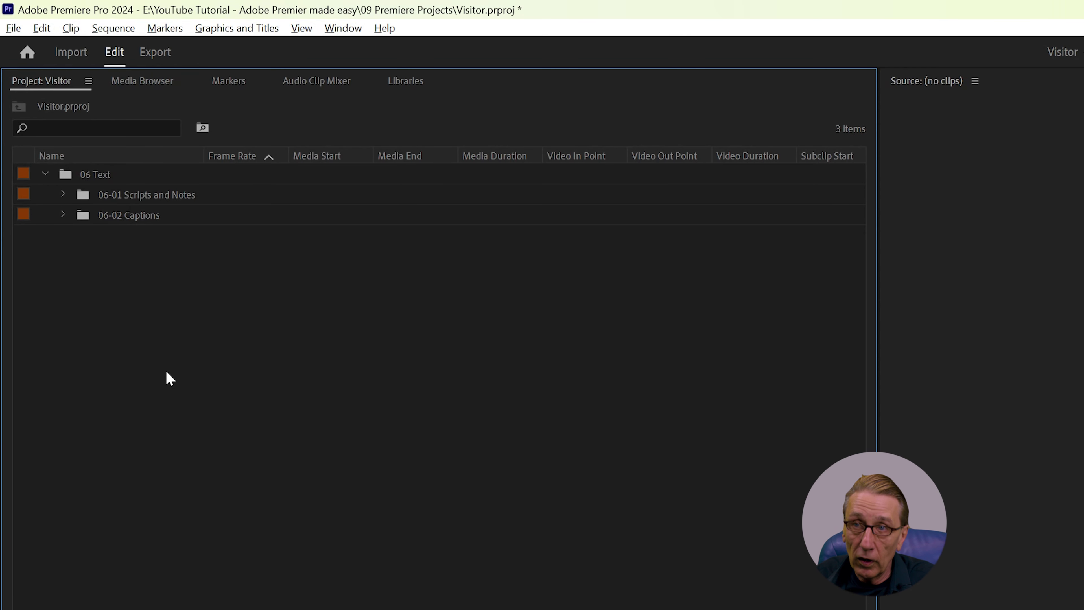
key("ctrl+a")
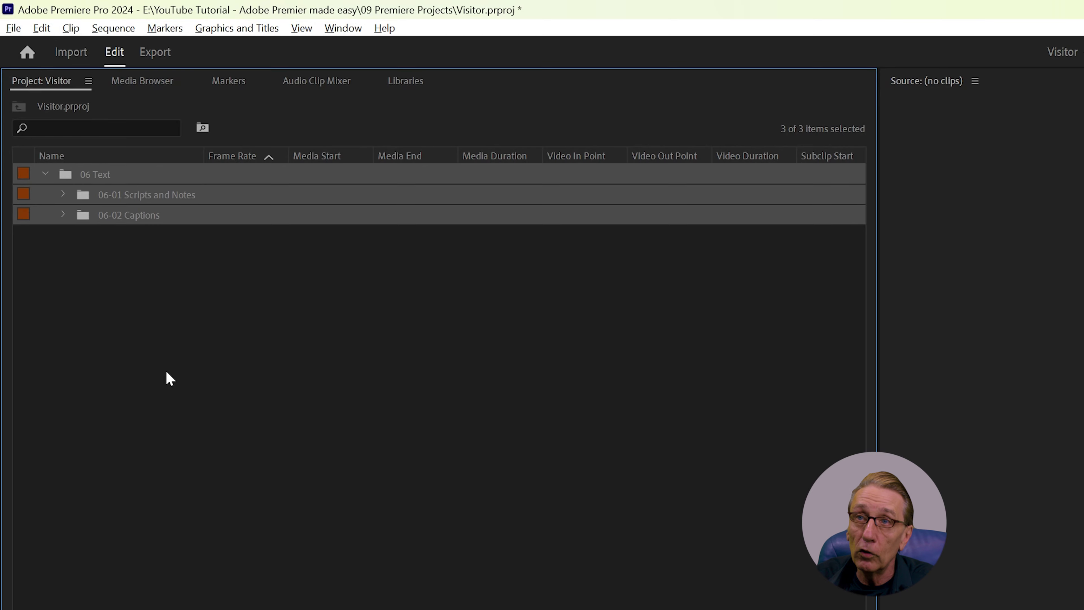
key("Delete")
- Import the 01 Footage folder and the 02 Graphics folder into the project one at a time
double_click(316, 319)
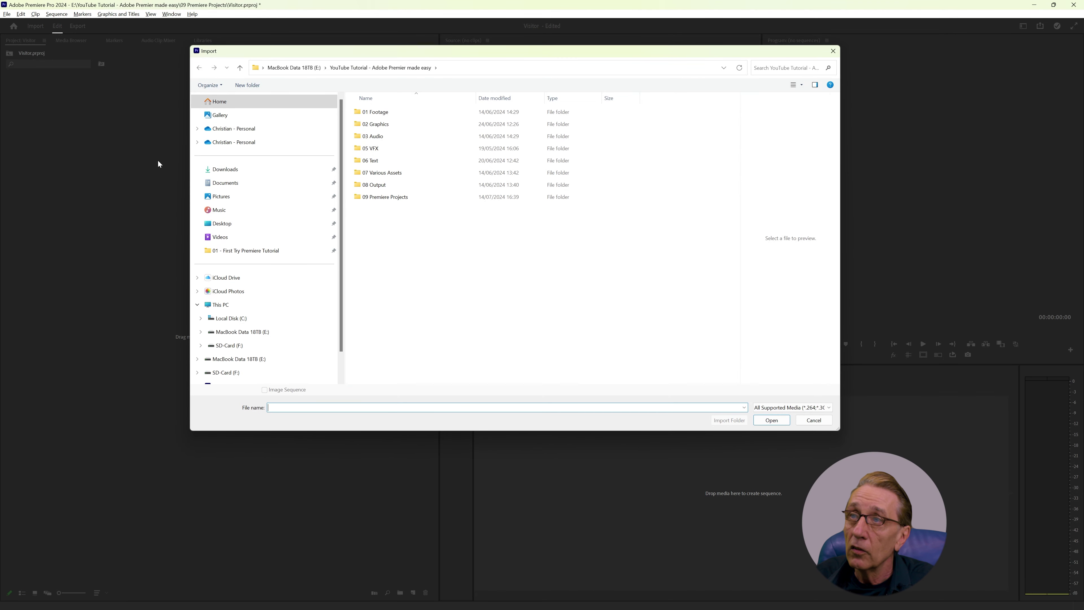
left_click(365, 111)
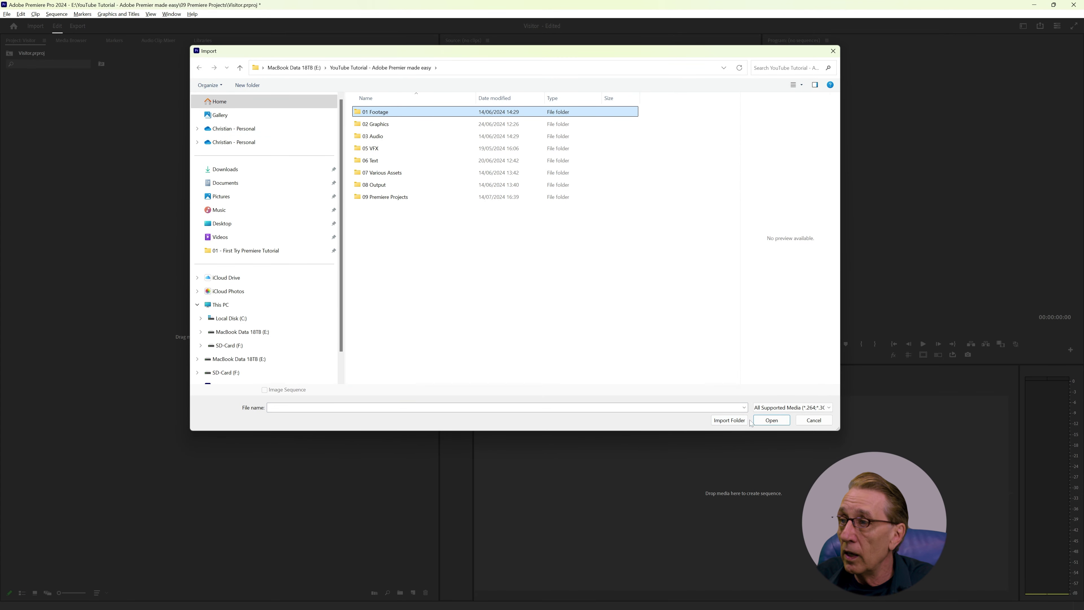
left_click(730, 420)
left_click(68, 221)
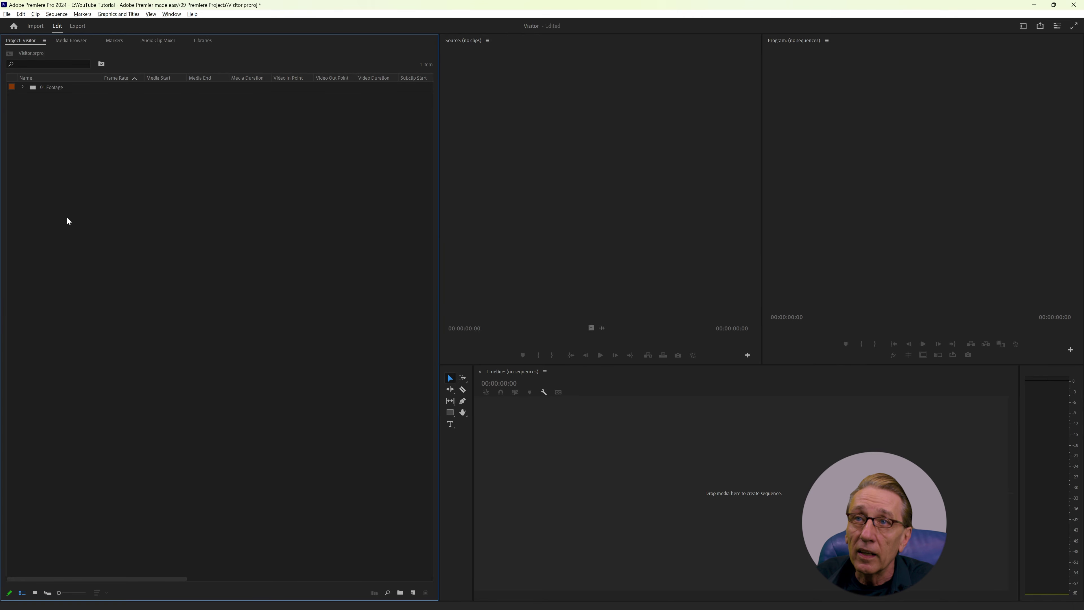
double_click(66, 199)
left_click(375, 124)
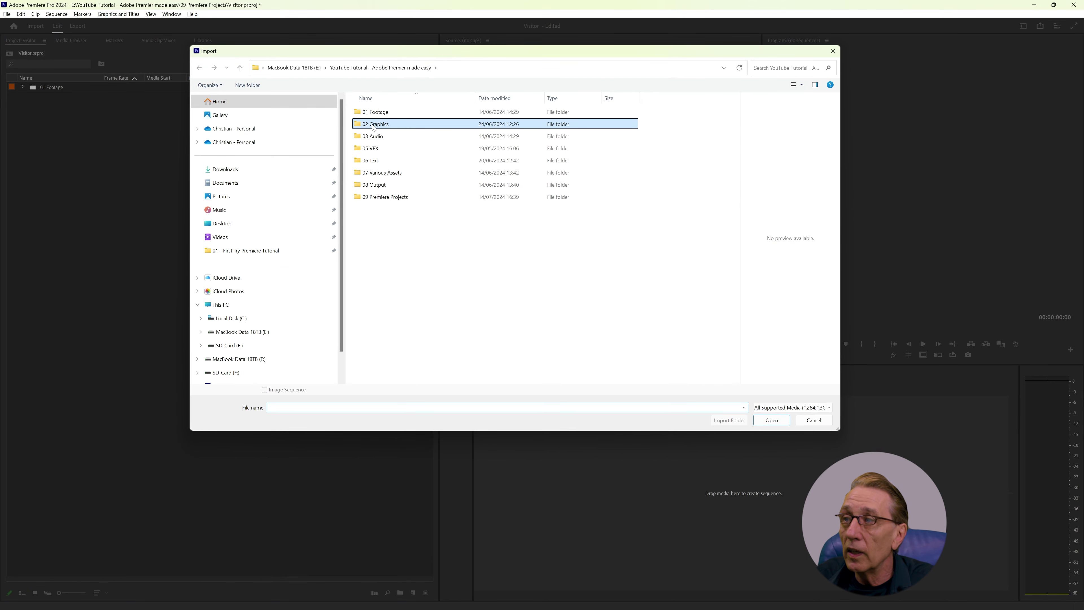
left_click(734, 421)
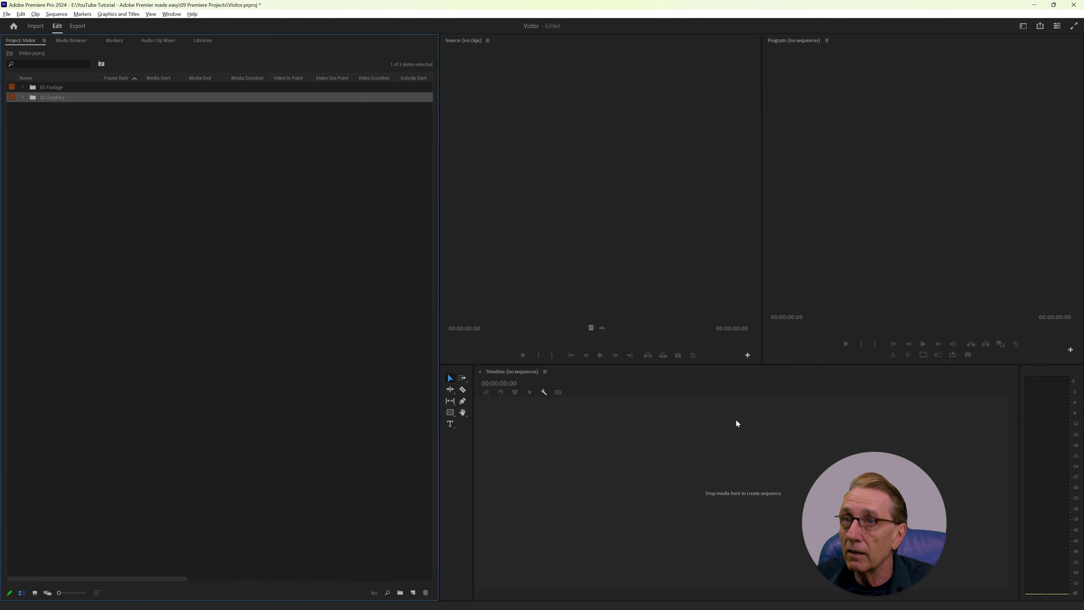
left_click(61, 176)
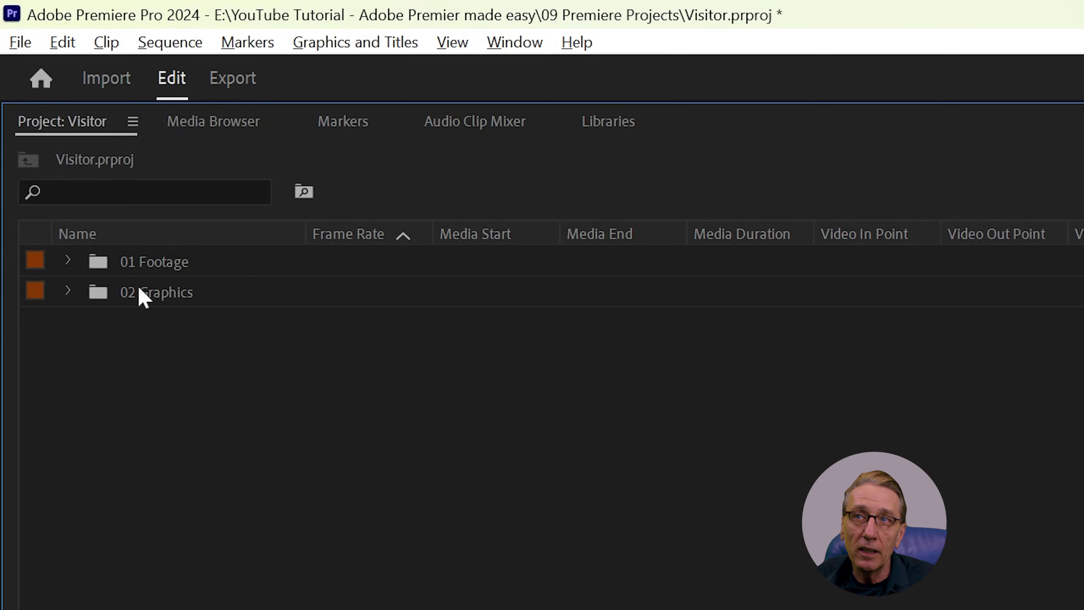
- View the Import workspace, return to editing, and check that Media Browser is enabled among the available windows
left_click(104, 85)
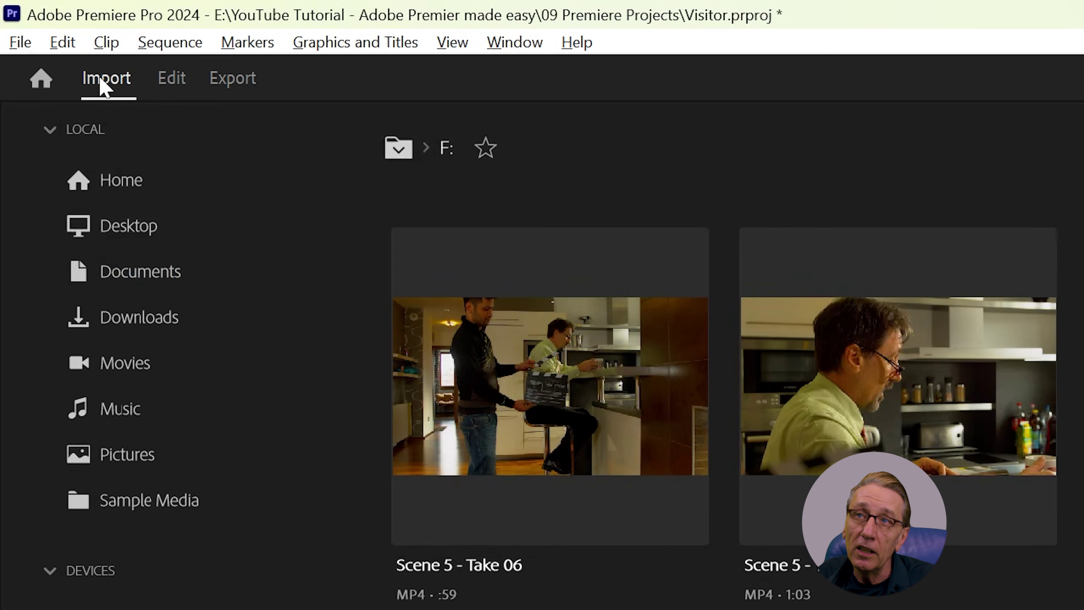
left_click(168, 84)
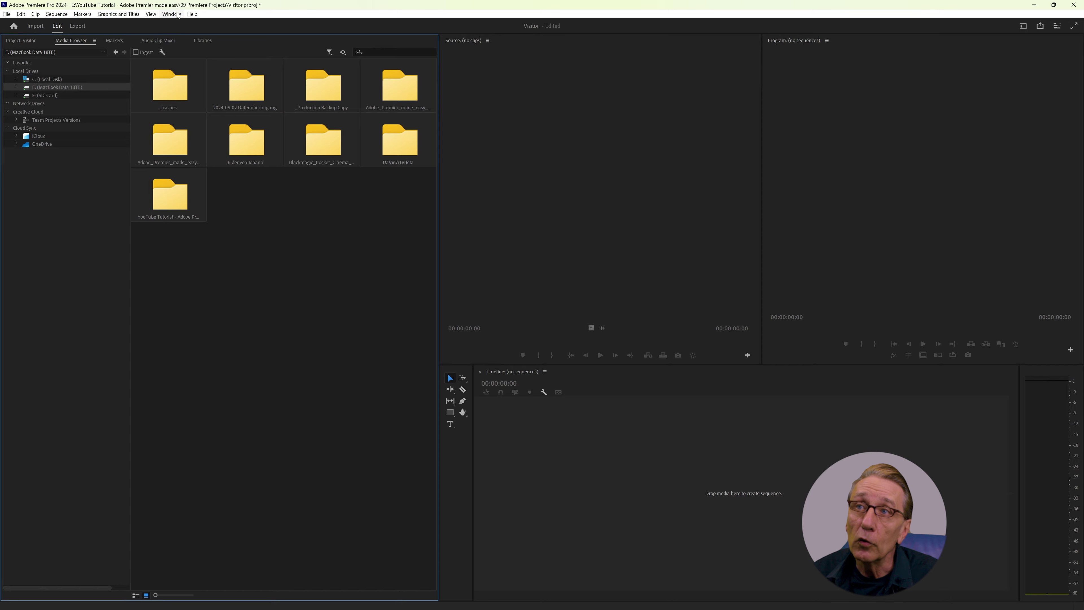
left_click(171, 14)
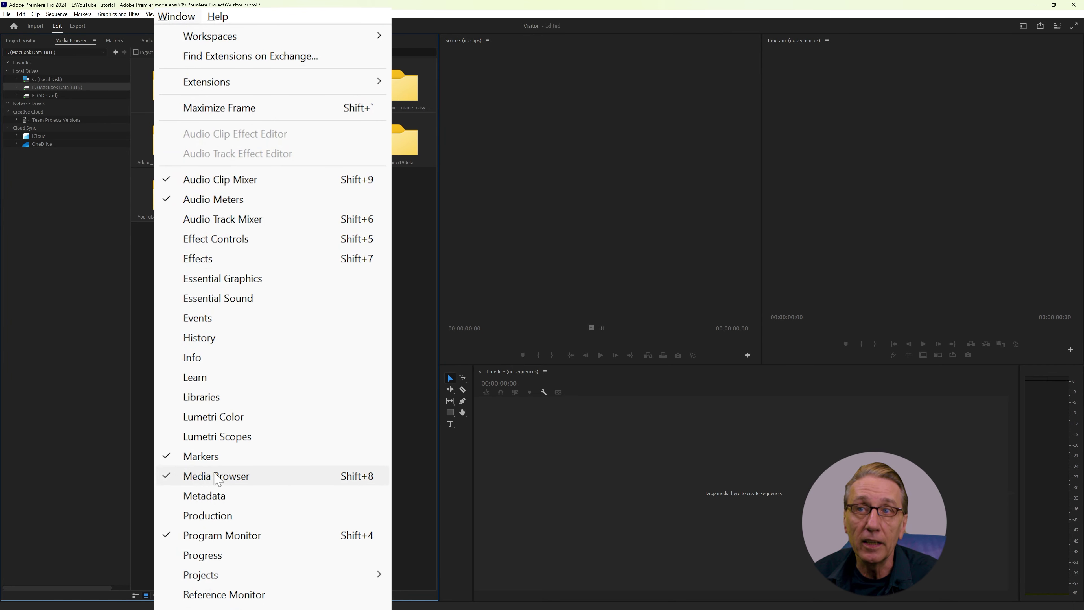
left_click(64, 269)
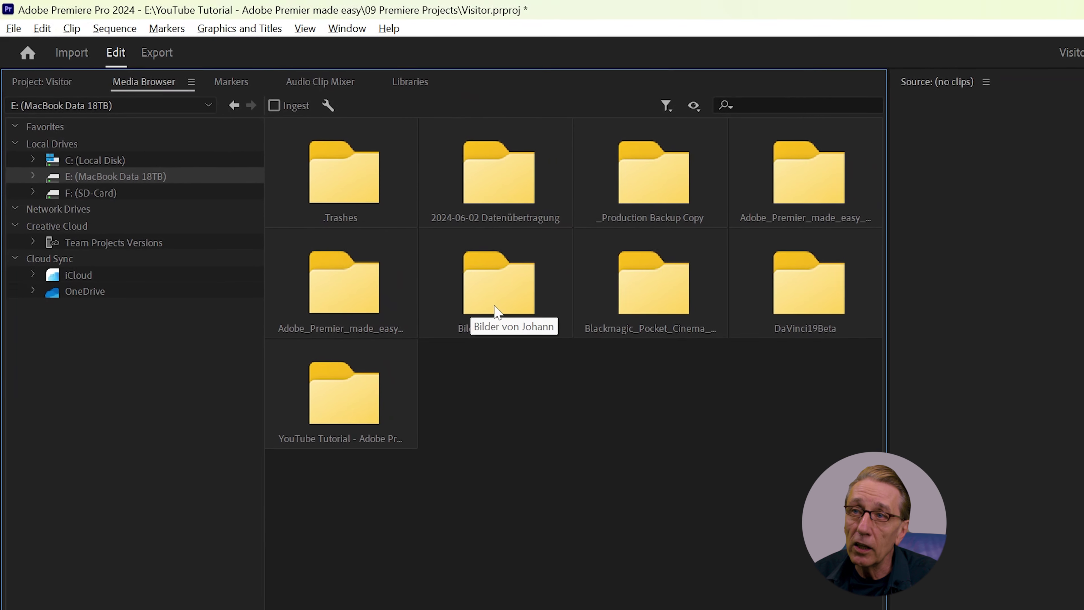
- In Media Browser, open the YouTube Tutorial folder on drive E and select the folders 01 Footage through 07 Various Assets
right_click(339, 402)
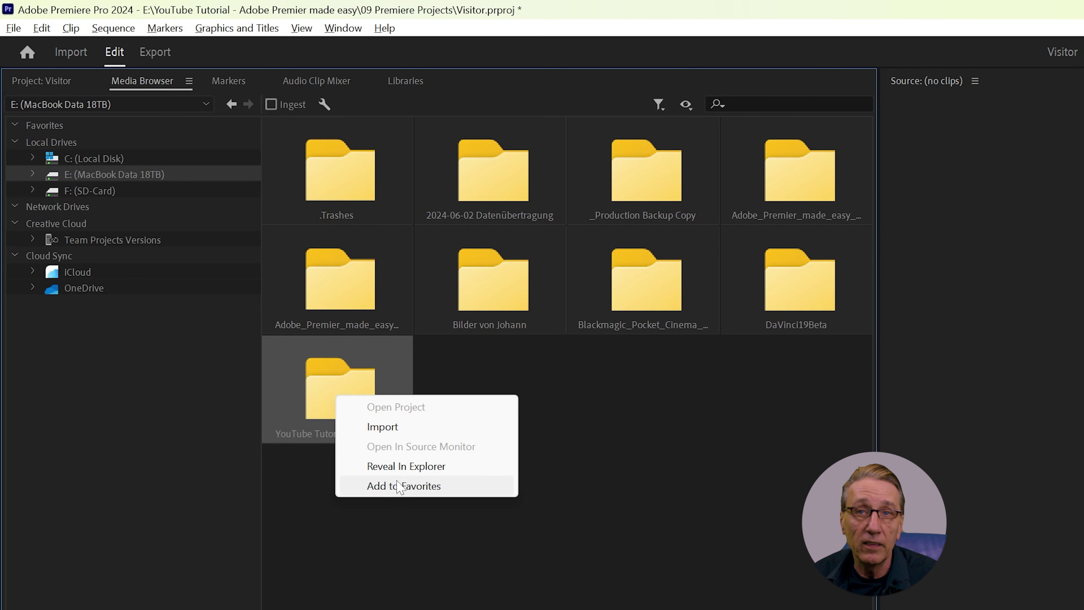
left_click(543, 603)
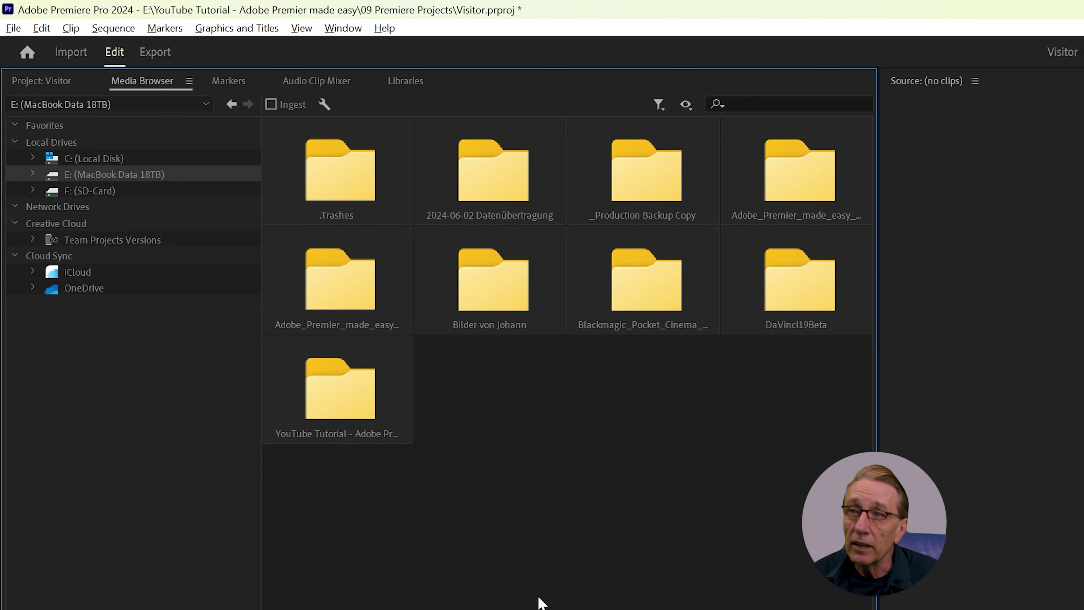
double_click(342, 401)
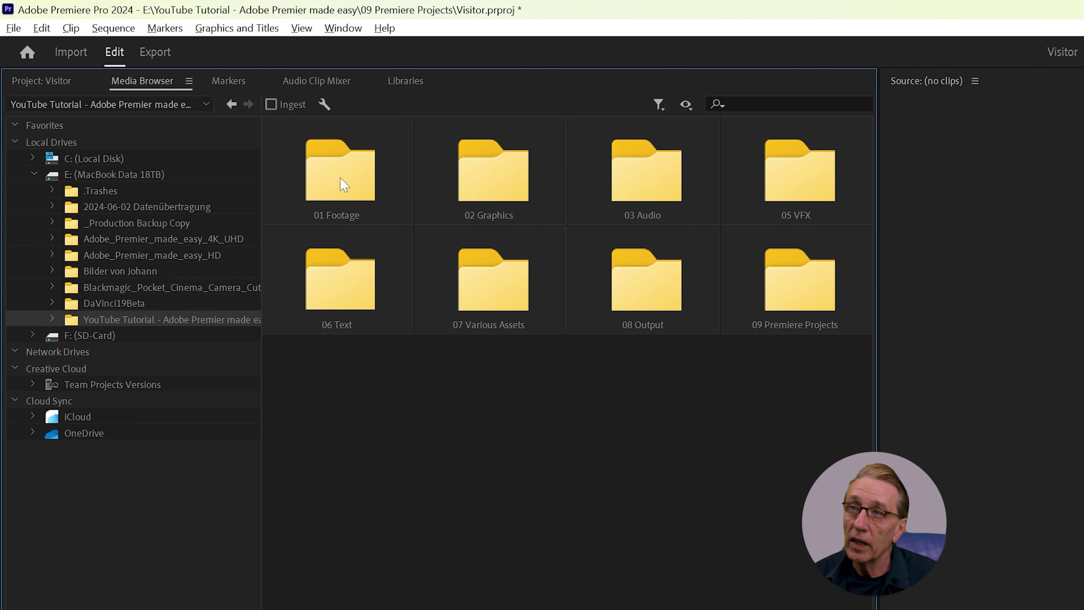
left_click(344, 184)
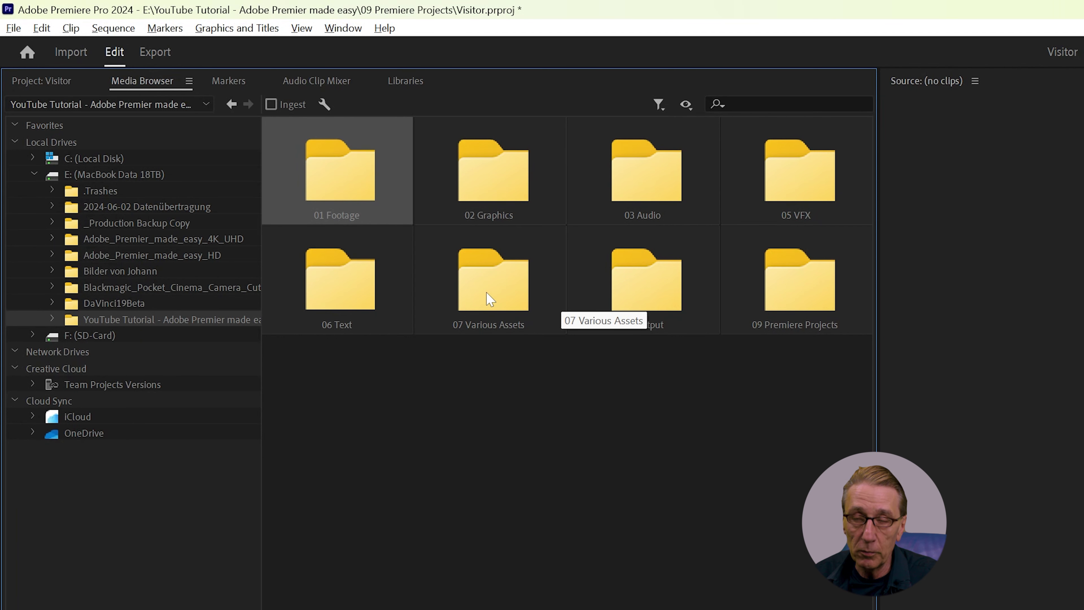
key("ctrl+a")
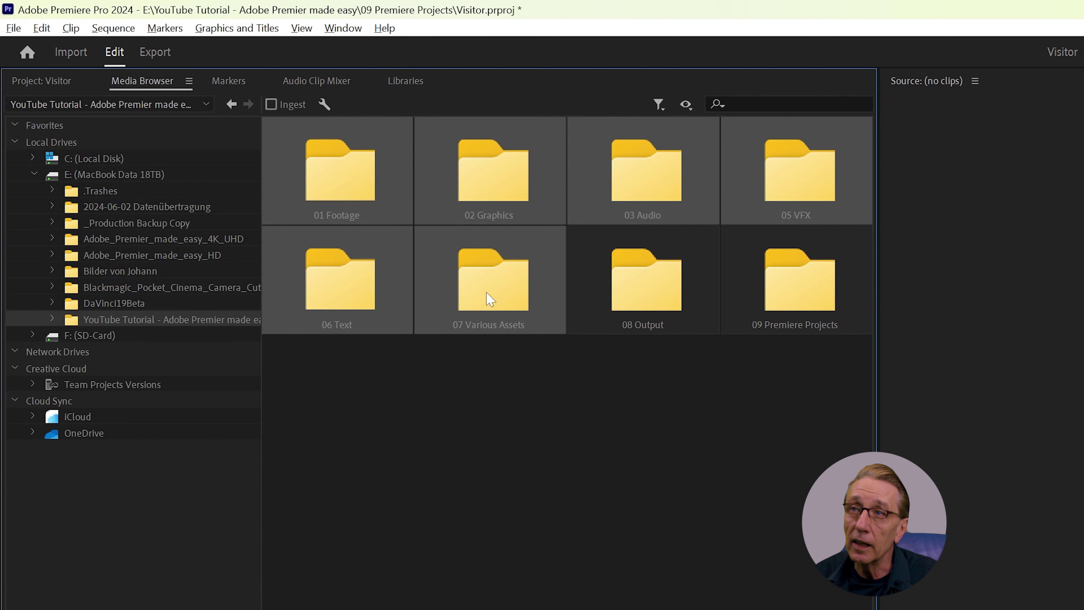
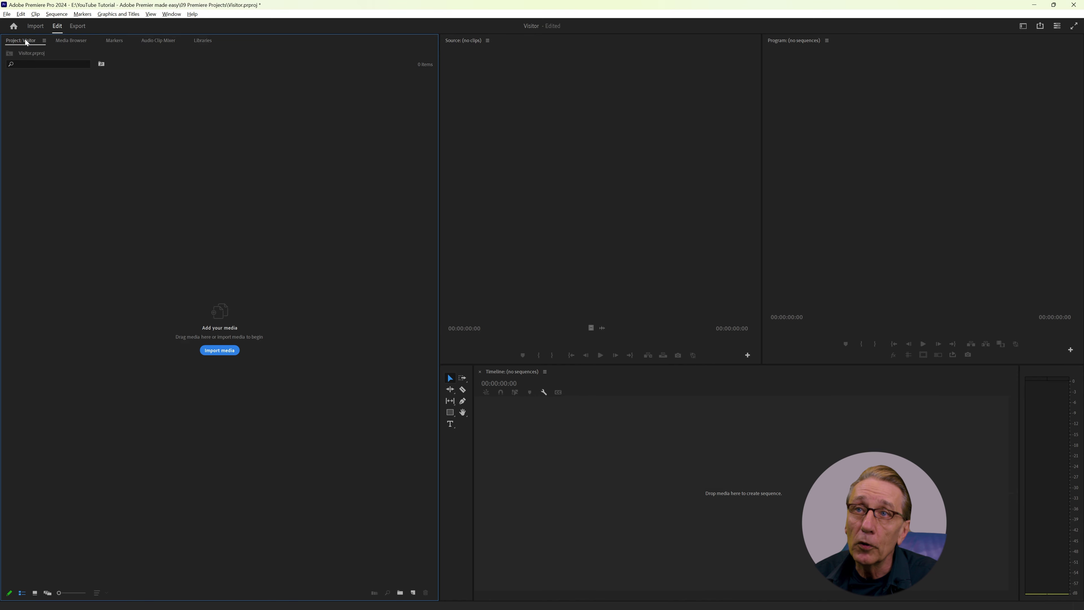
- Dock the Project panel beside the Source monitor and import the six selected folders into it from Media Browser
left_click_drag(25, 39, 538, 135)
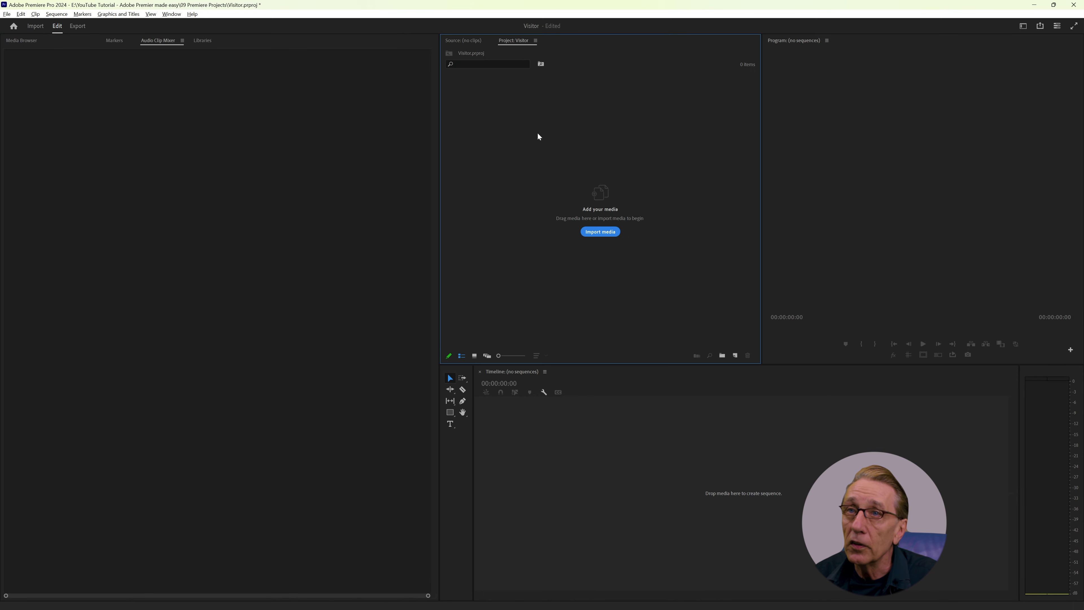
left_click(18, 41)
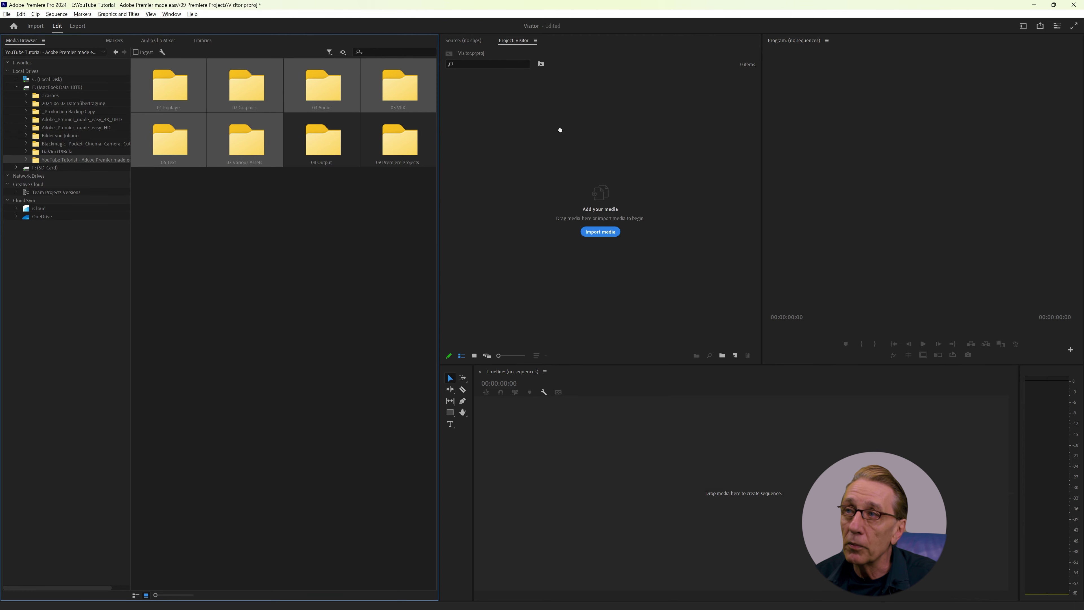
left_click_drag(561, 130, 564, 126)
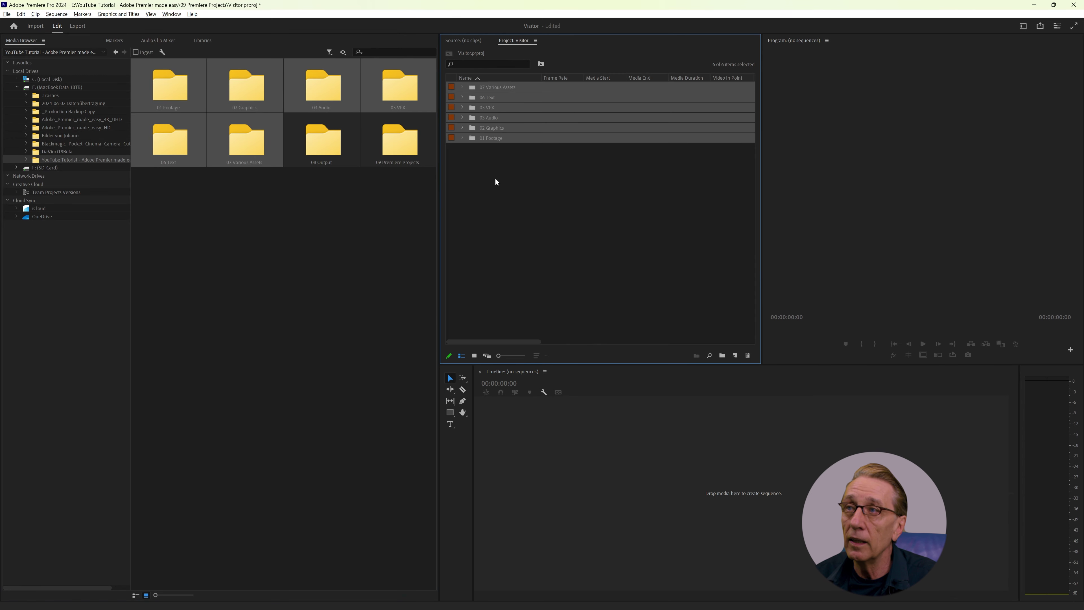
- Expand the 07 Various Assets bin and move the Project panel back into the Media Browser's panel group
left_click(463, 86)
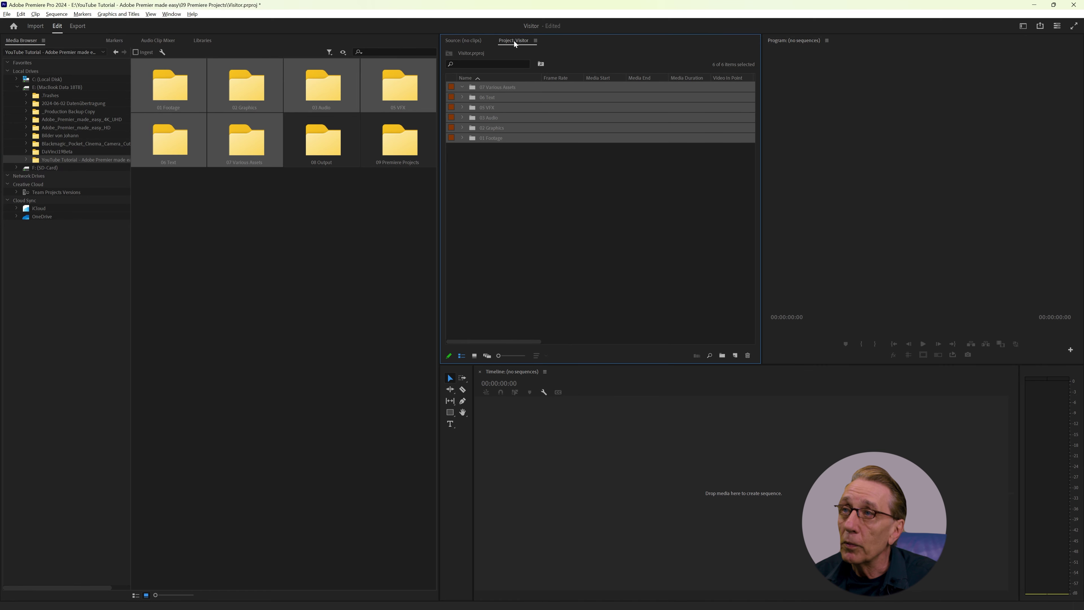
left_click_drag(509, 43, 242, 285)
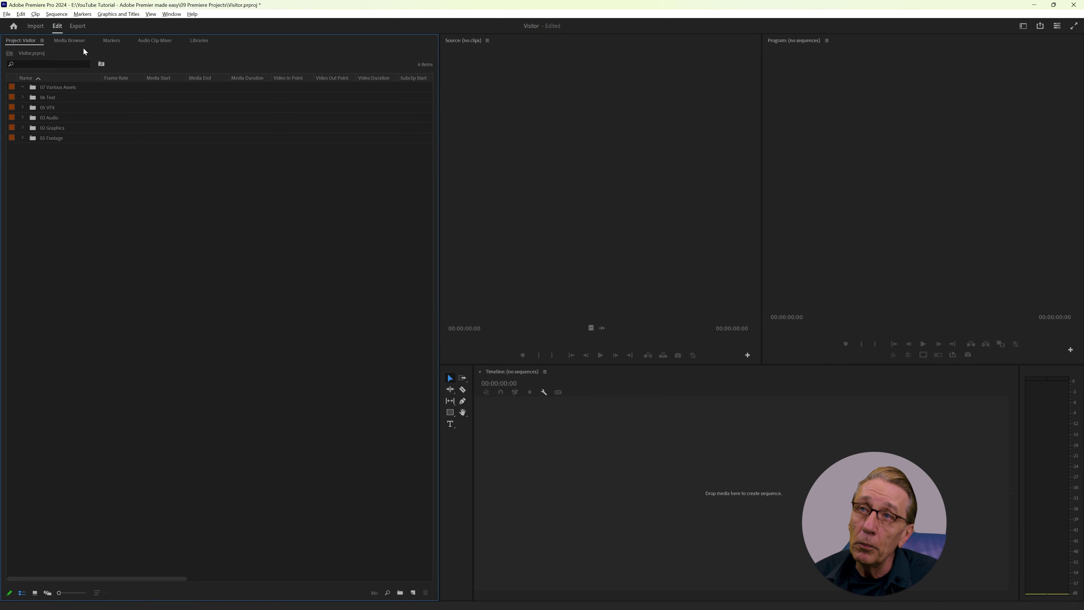
- Browse drive E in Media Browser to the Blackmagic Pocket Cinema Camera folder and preview its clip thumbnail
left_click(74, 39)
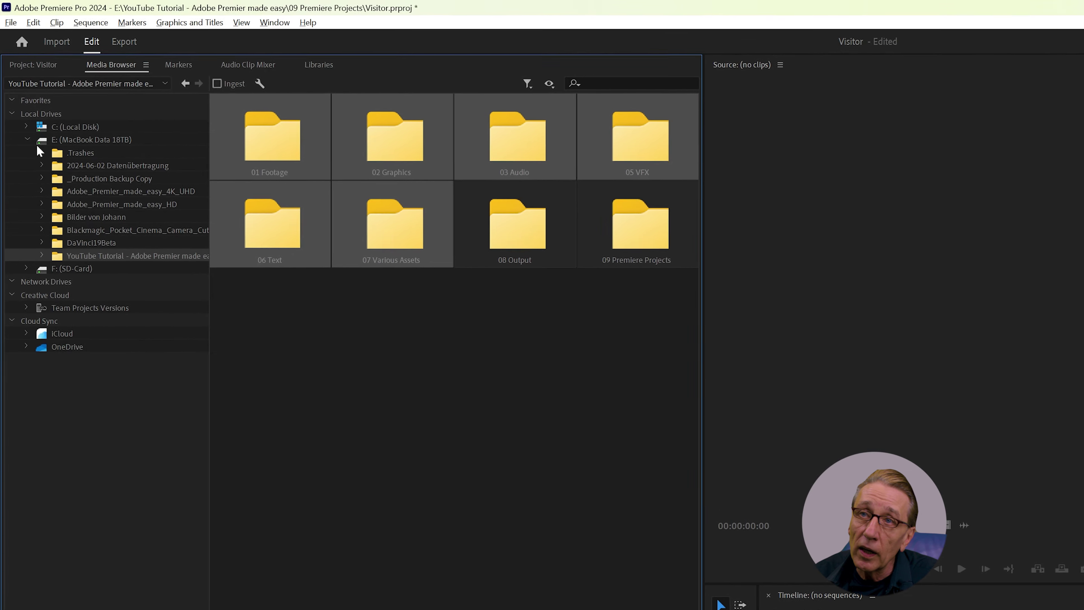
left_click(73, 170)
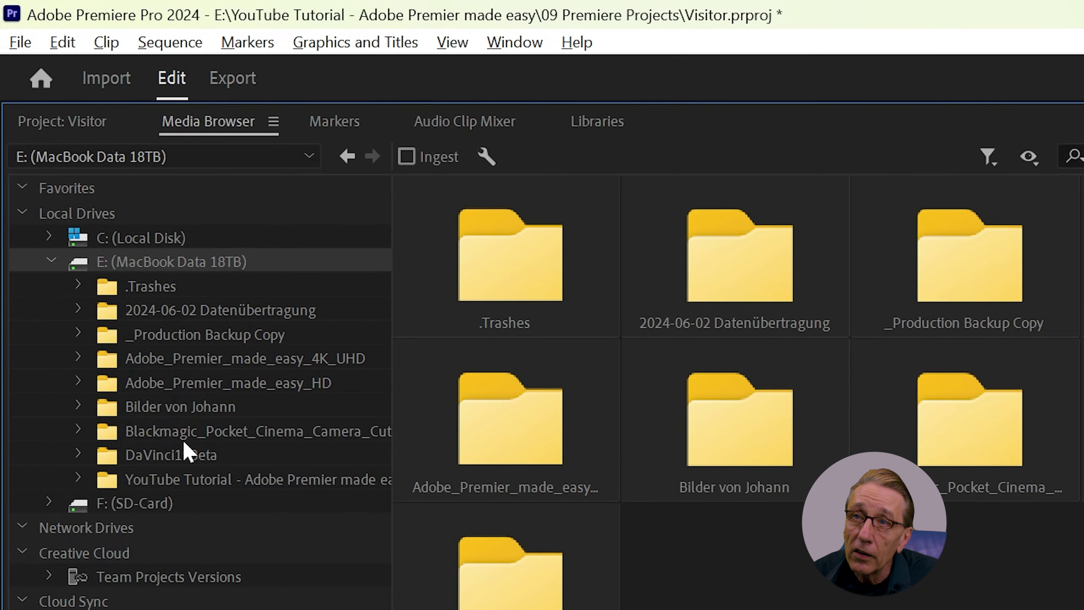
left_click(183, 433)
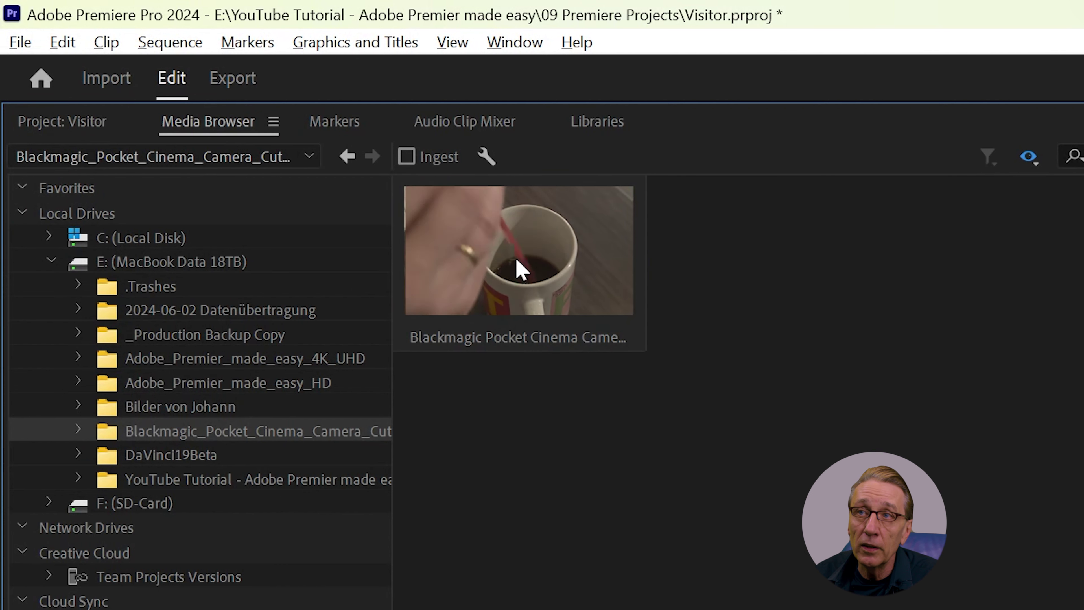
left_click(502, 264)
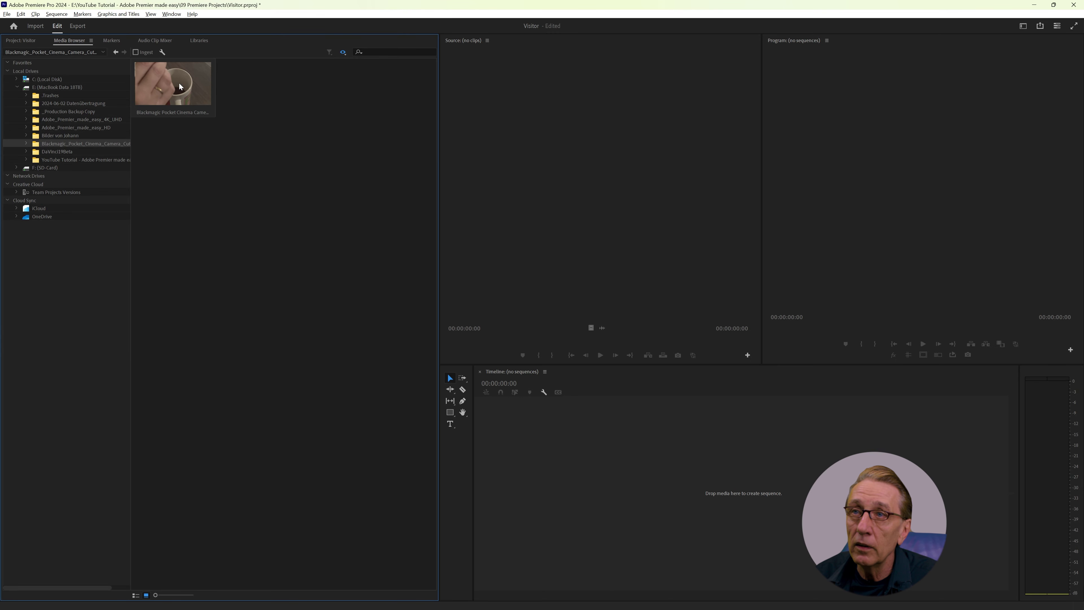
- Open the Blackmagic Pocket Cinema Camera clip in the Source monitor, play it briefly and stop playback
double_click(180, 87)
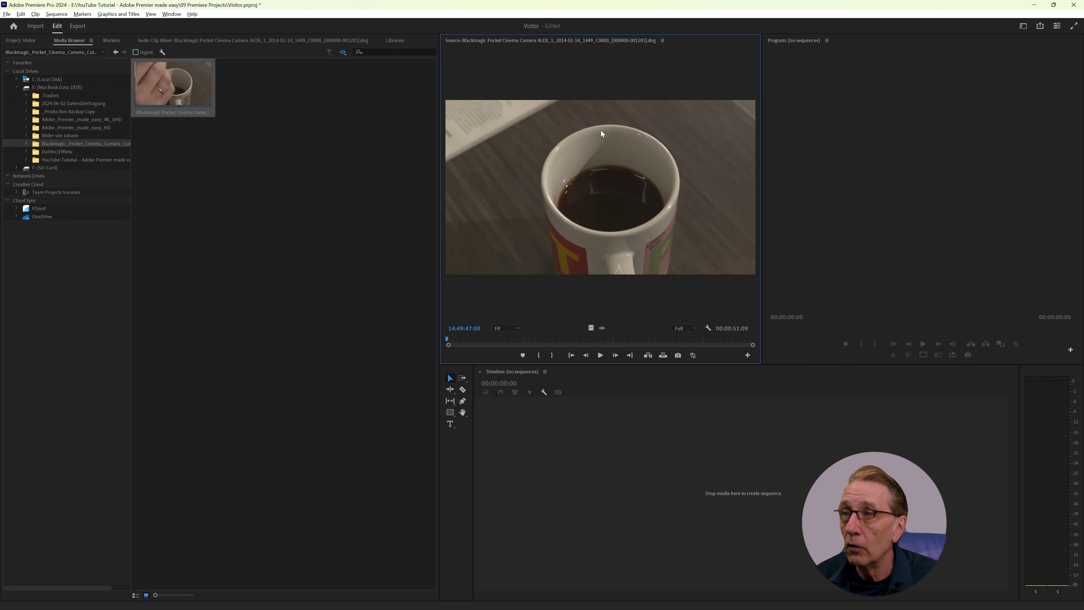
left_click(600, 355)
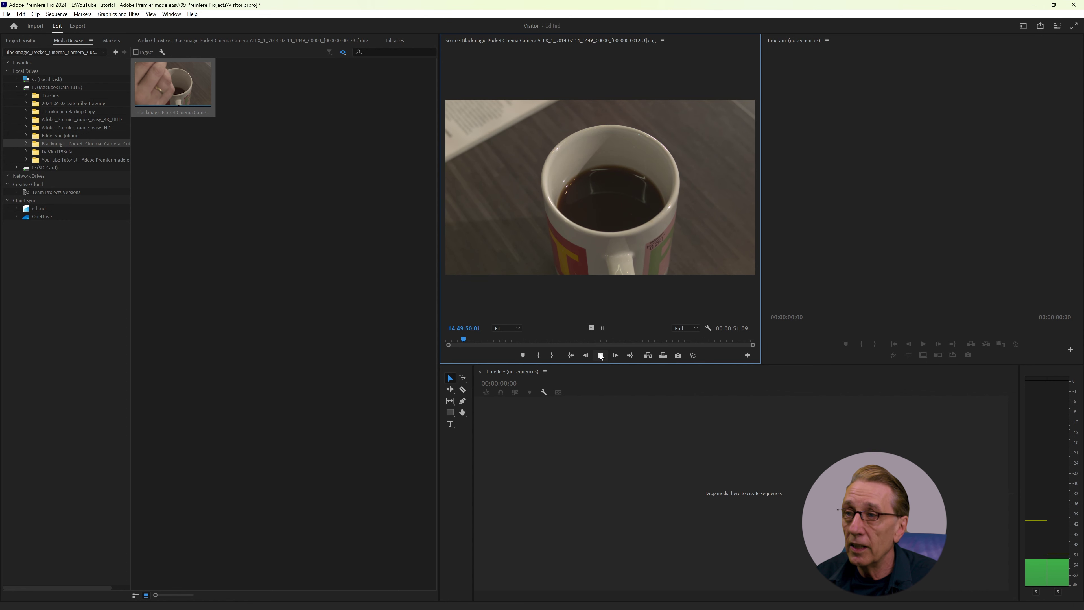
left_click(600, 355)
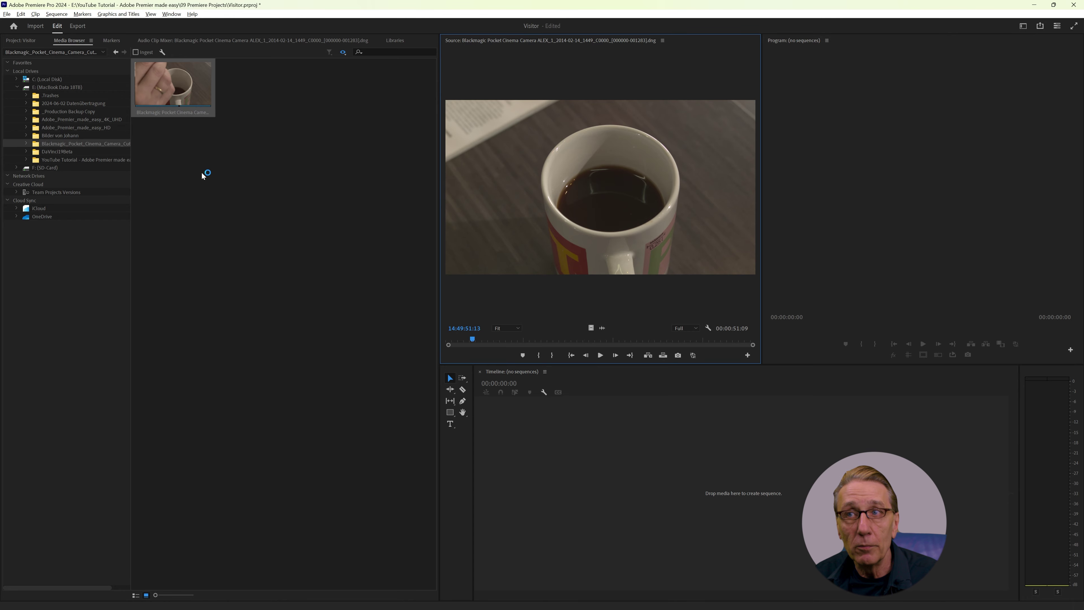
- Reveal the Blackmagic Pocket Cinema Camera clip in File Explorer and examine the folder's DNG image sequence and WAV file
right_click(176, 88)
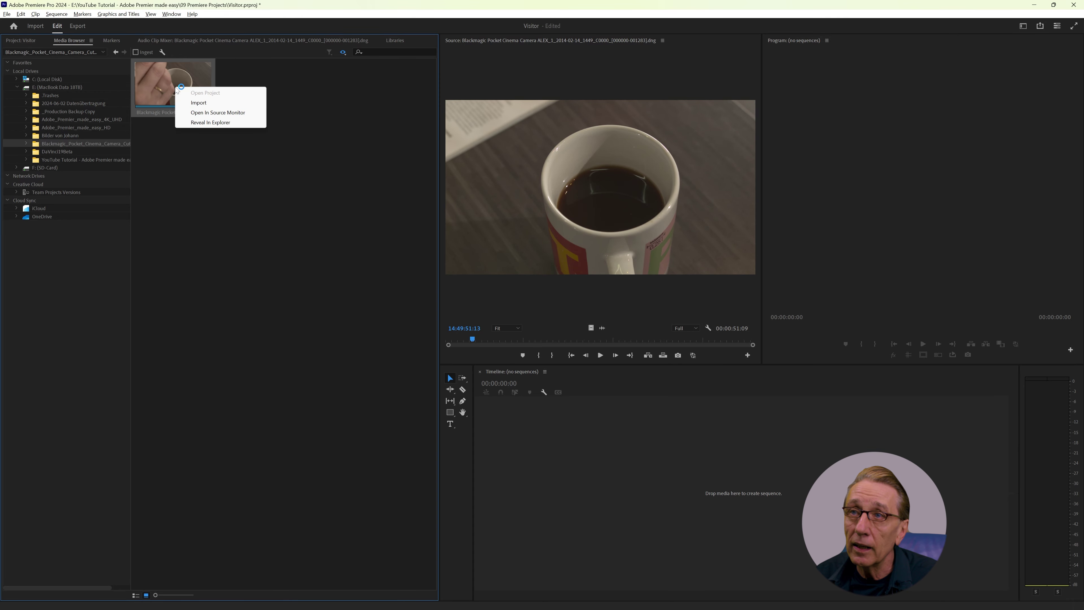
left_click(210, 122)
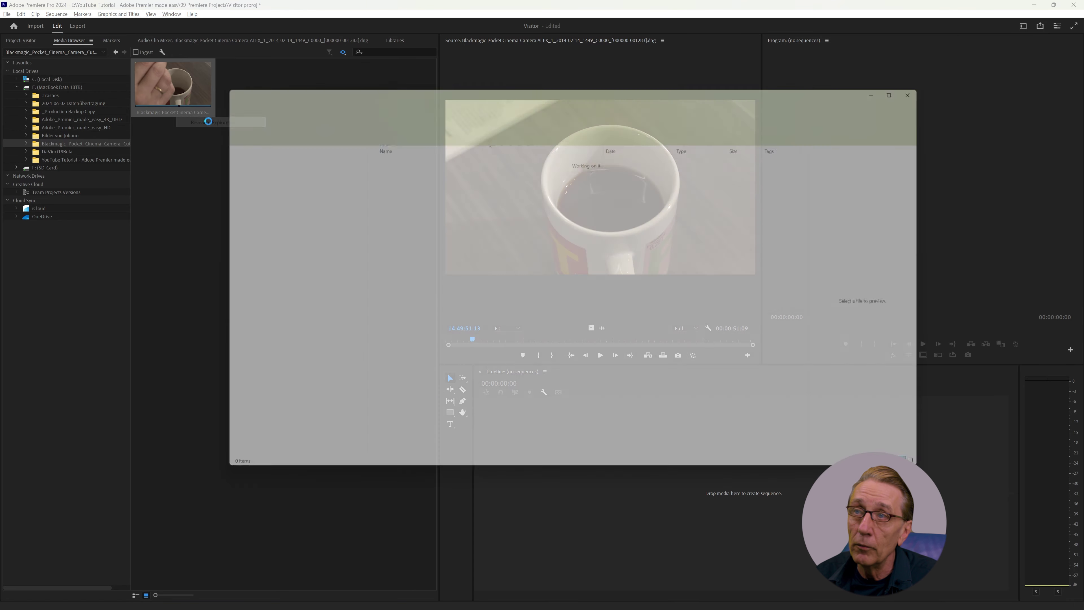
left_click_drag(546, 83, 444, 75)
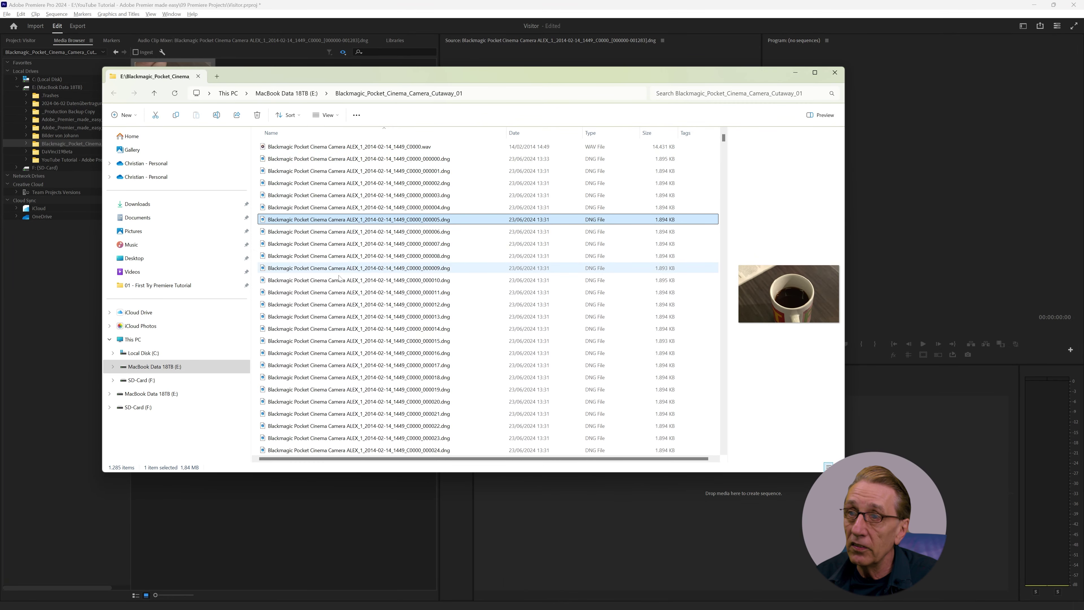
scroll(344, 284, "down", 1)
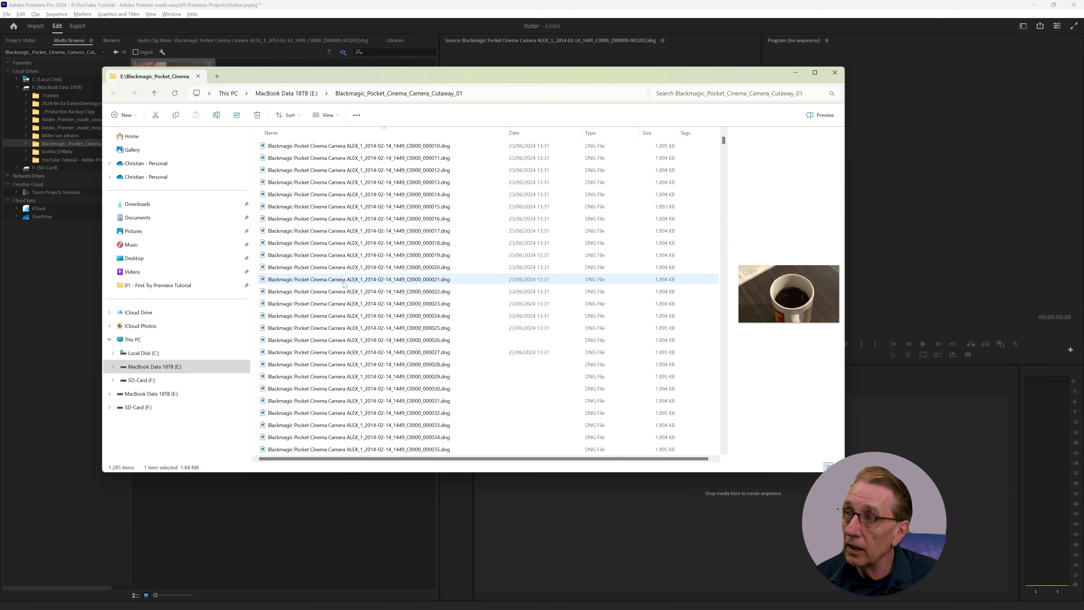
scroll(344, 284, "down", 16)
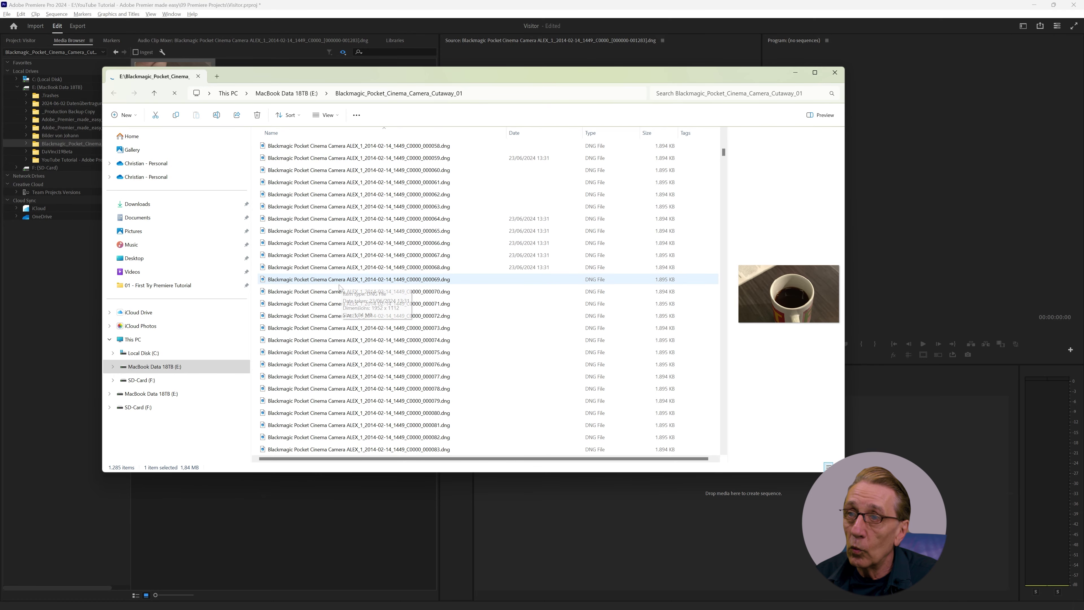
scroll(340, 287, "up", 20)
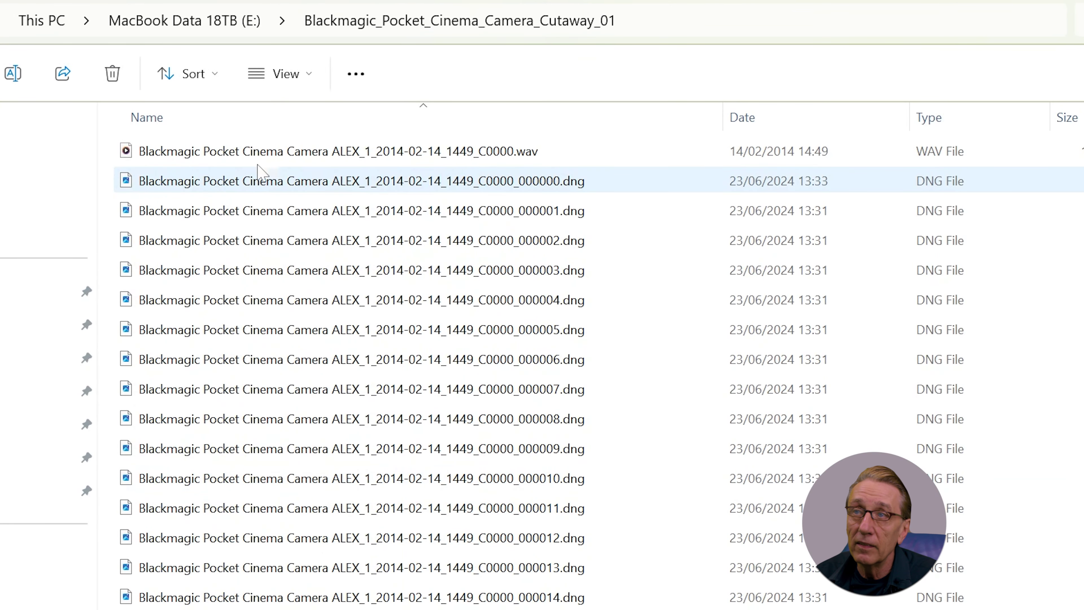
mouse_move(167, 155)
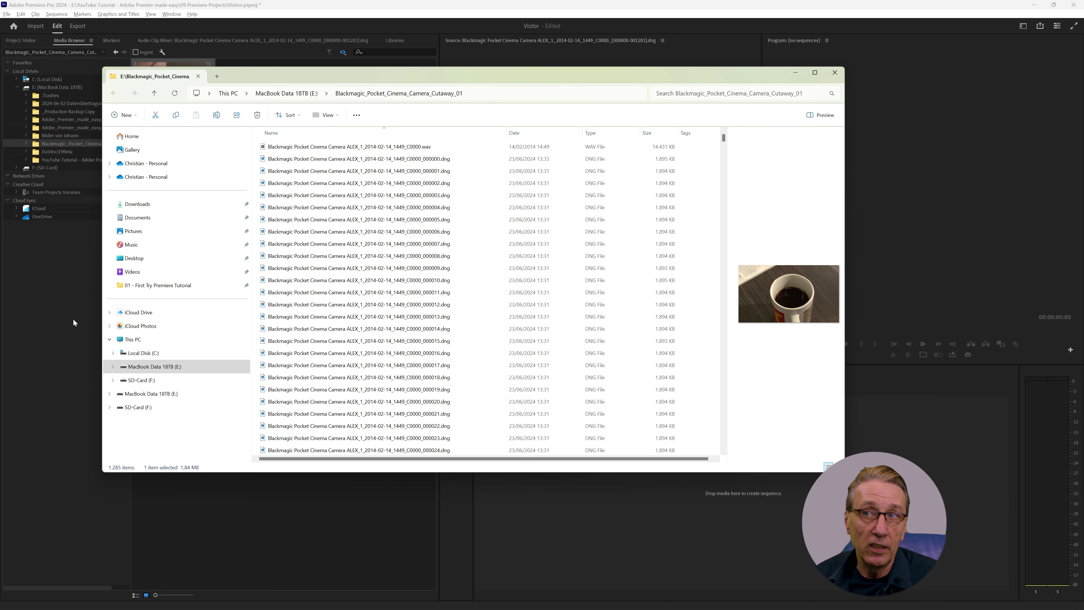
- Return to Premiere Pro and check the directory viewer formats offered for the camera folder in Media Browser
left_click(73, 318)
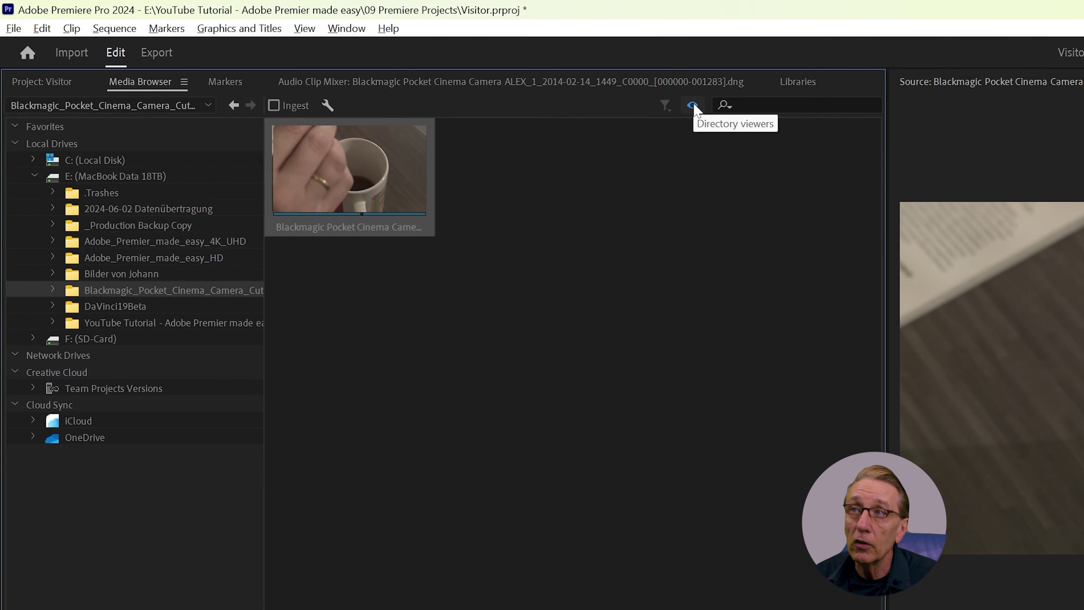
left_click(693, 106)
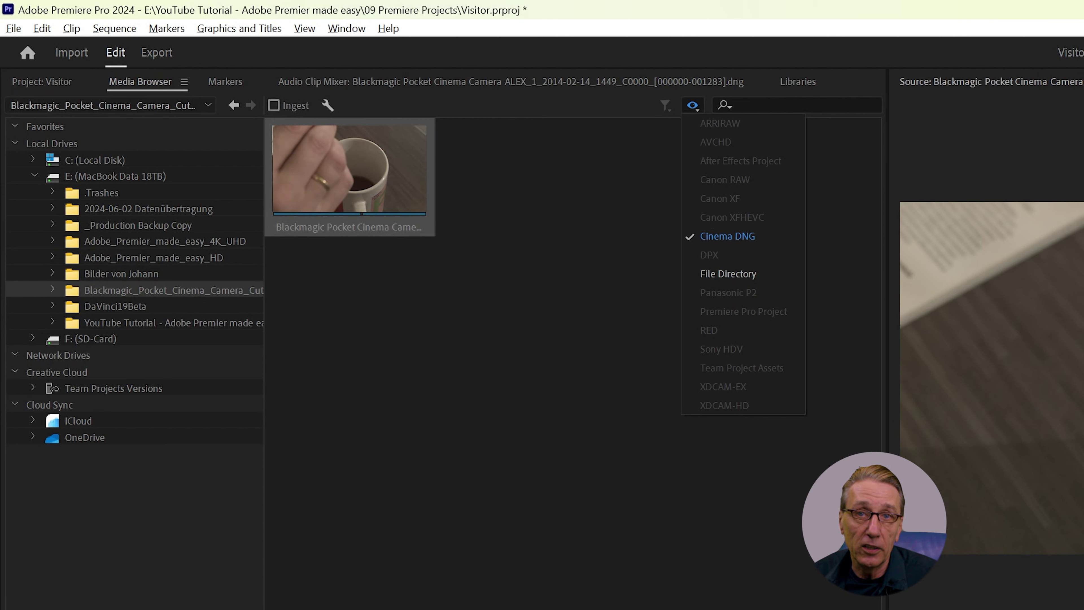
key("Escape")
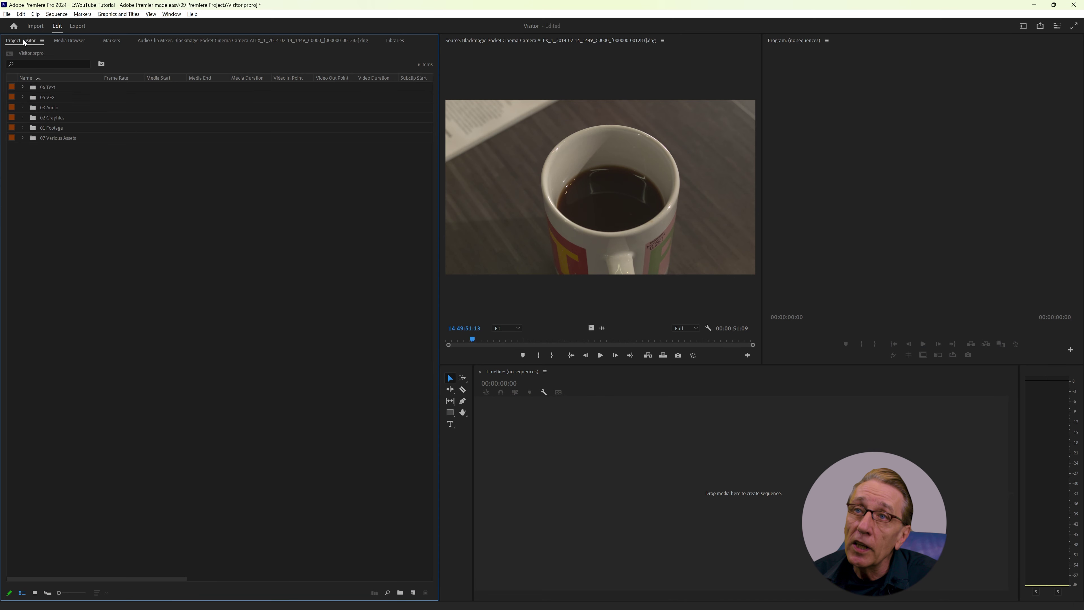
- Delete all six imported bins from the Project panel
left_click_drag(61, 192, 41, 82)
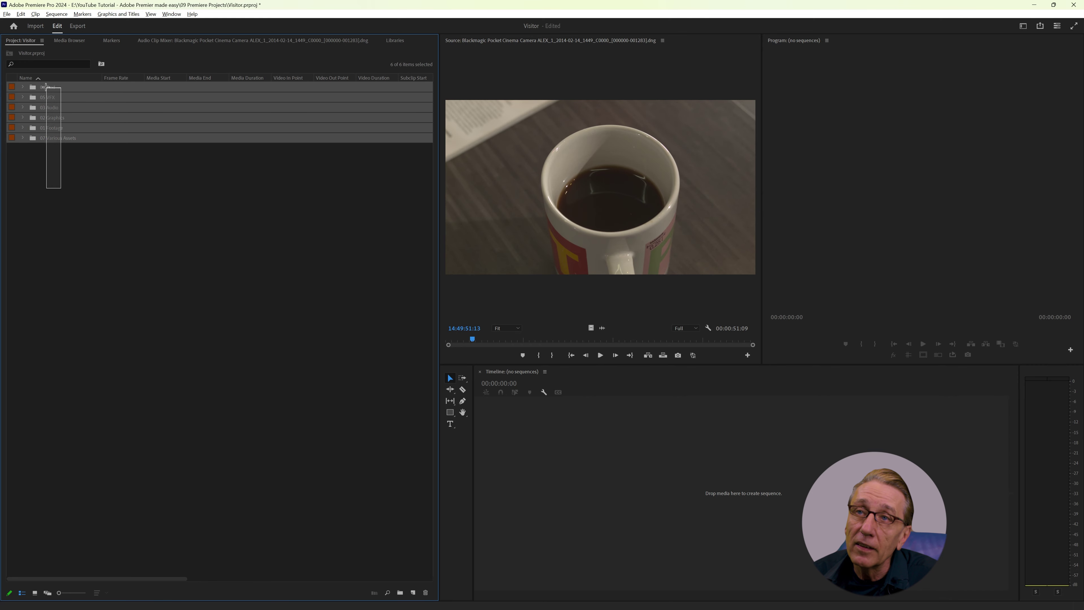
key("Delete")
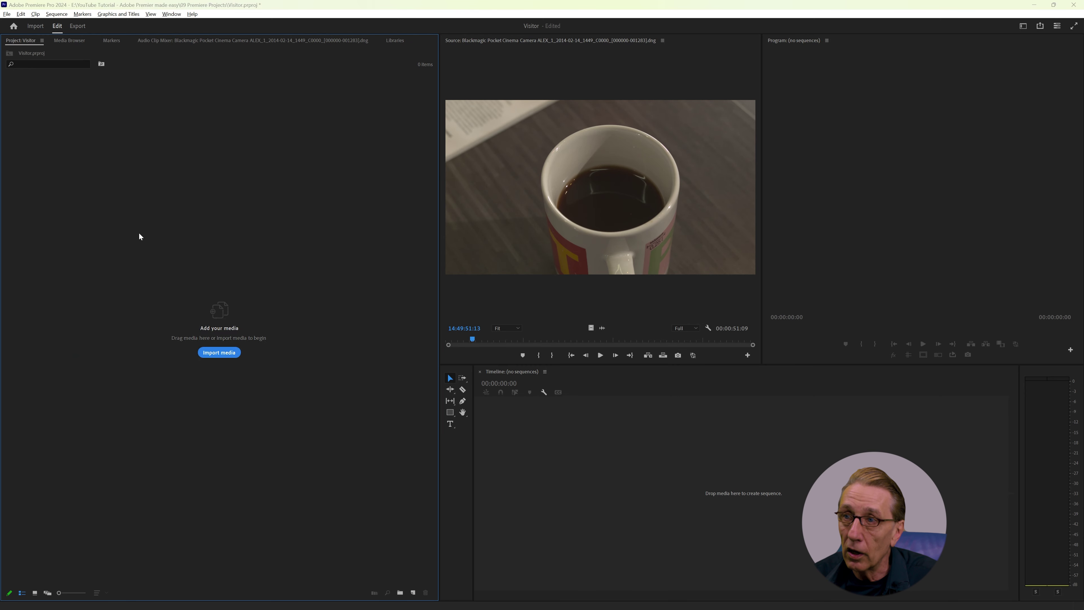
- Switch to File Explorer and import the selected folders 01, 02, 03, 05, 06 and 07 straight into the Project panel
key("alt+Tab")
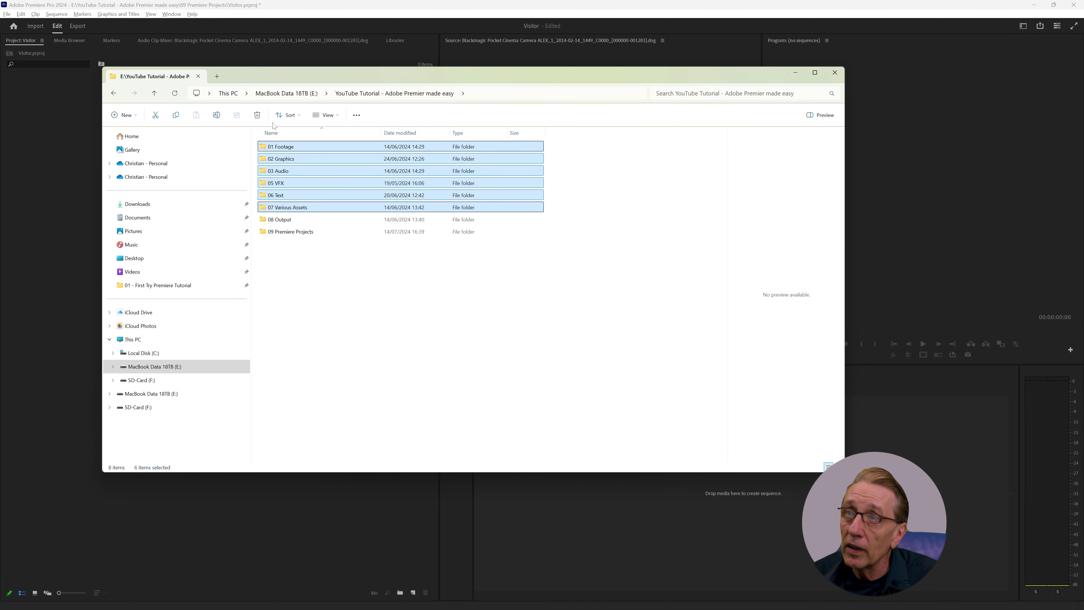
left_click_drag(305, 76, 504, 77)
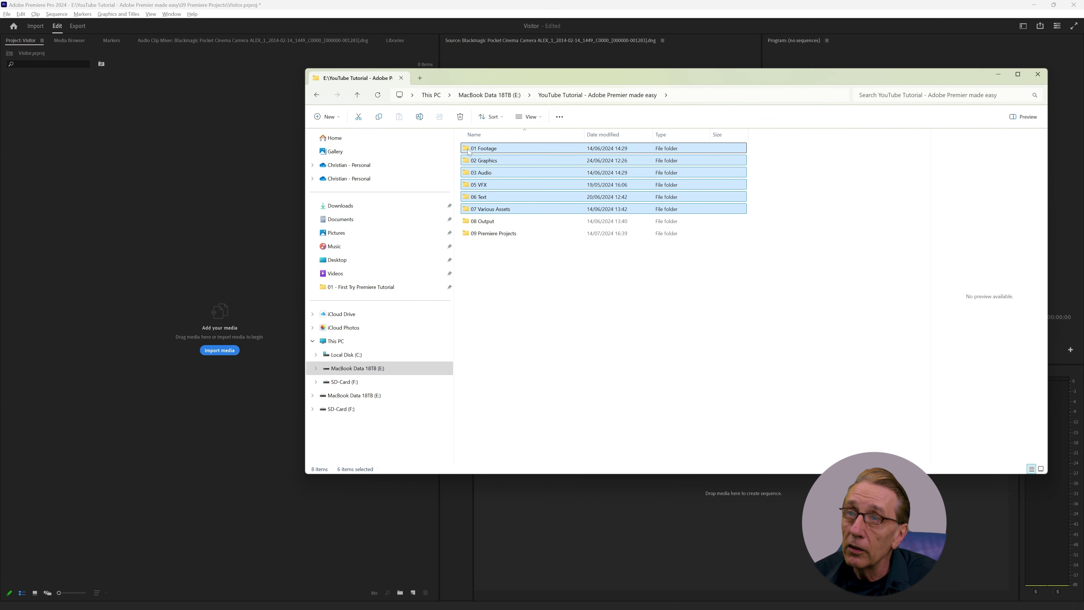
left_click_drag(468, 151, 121, 174)
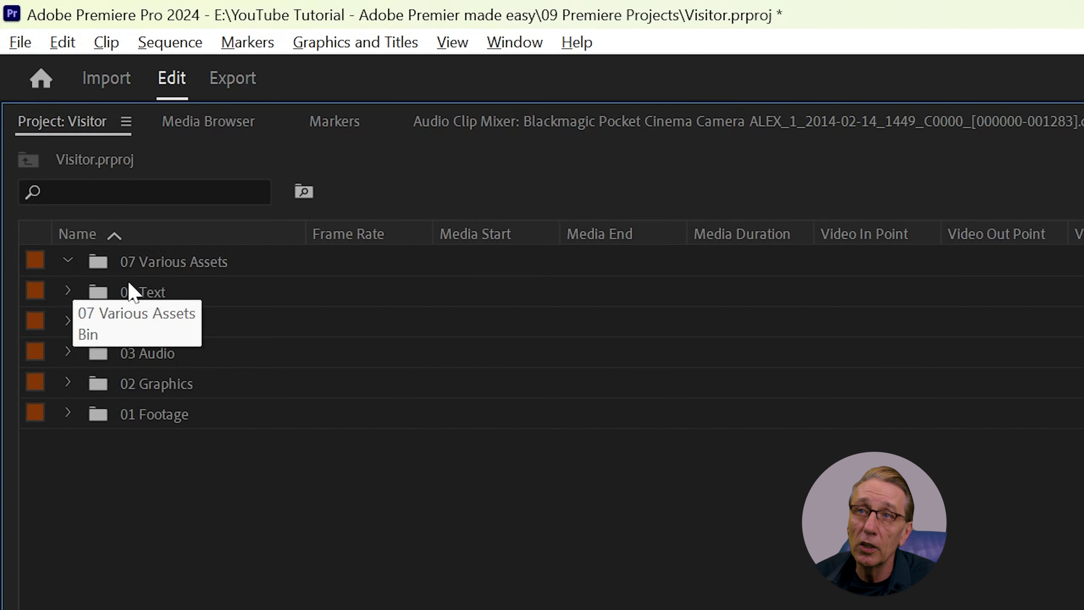
- Sort the bins by name in ascending order and expand the 01 Footage and 01-01 Dialogue bins to view their clips
left_click(178, 240)
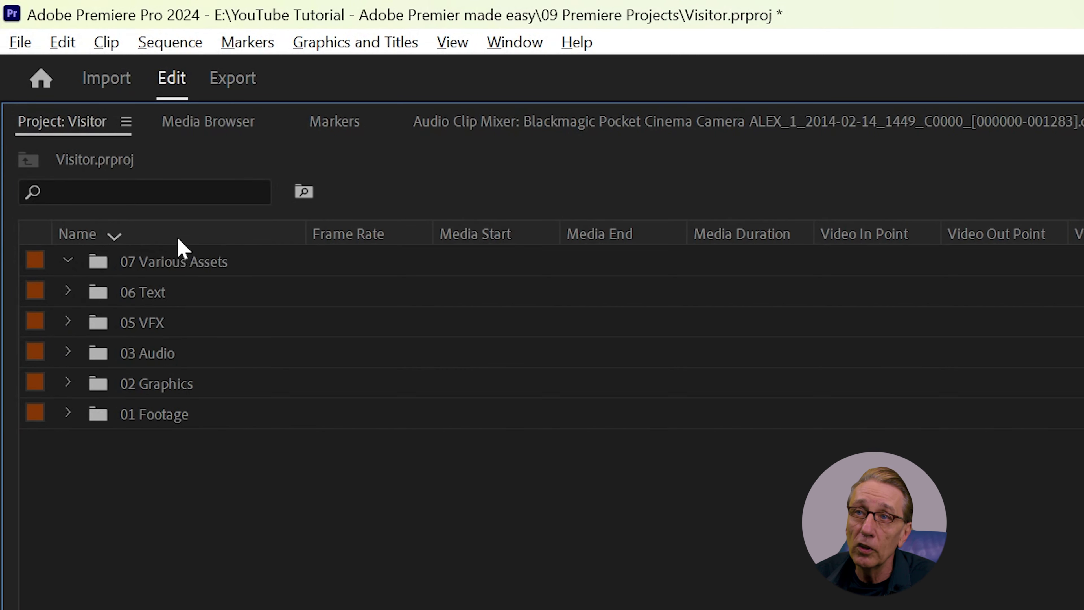
left_click(177, 238)
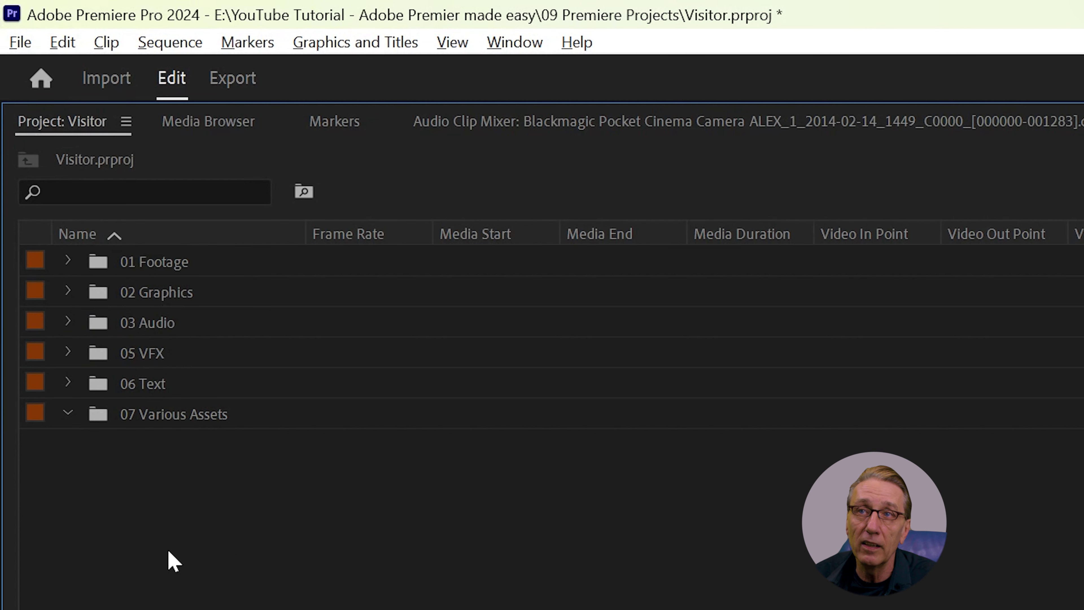
left_click(178, 236)
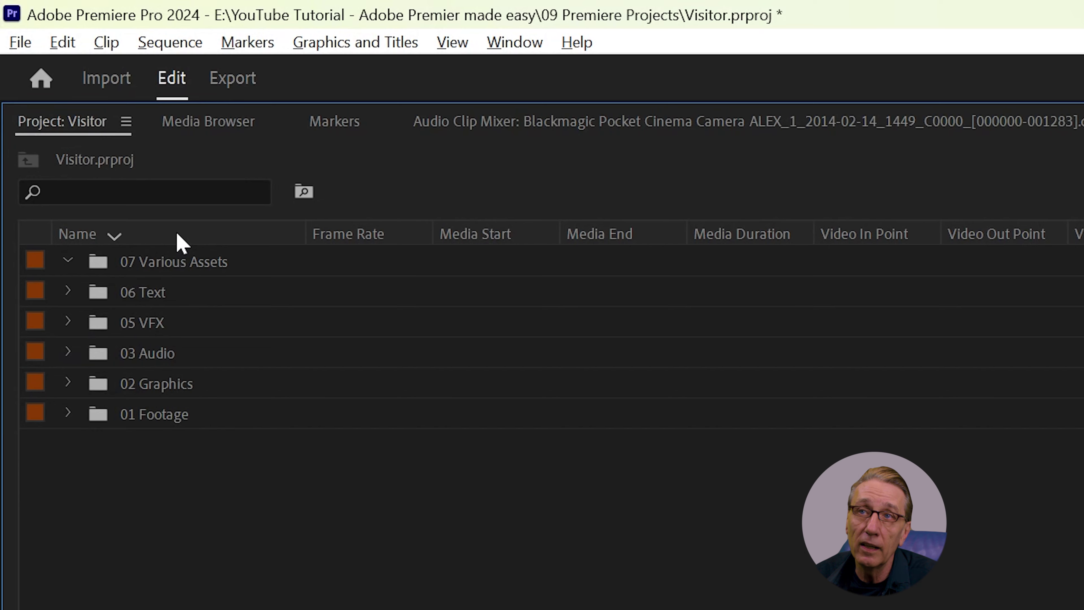
left_click(176, 234)
left_click(68, 261)
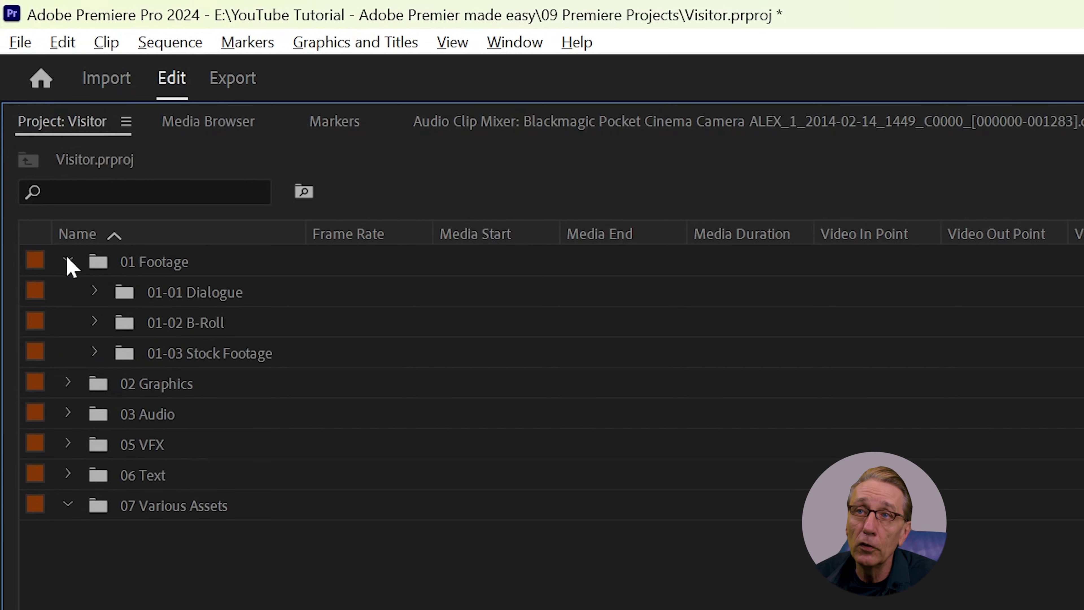
left_click(94, 291)
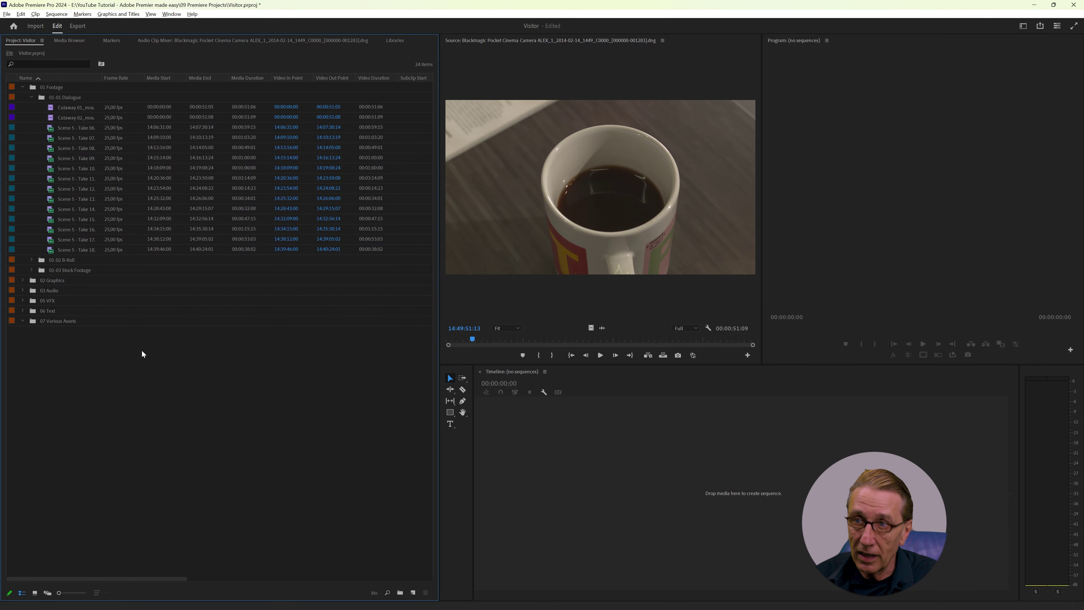
- Select every bin and clip in the Project panel and delete them to empty the project
key("ctrl+a")
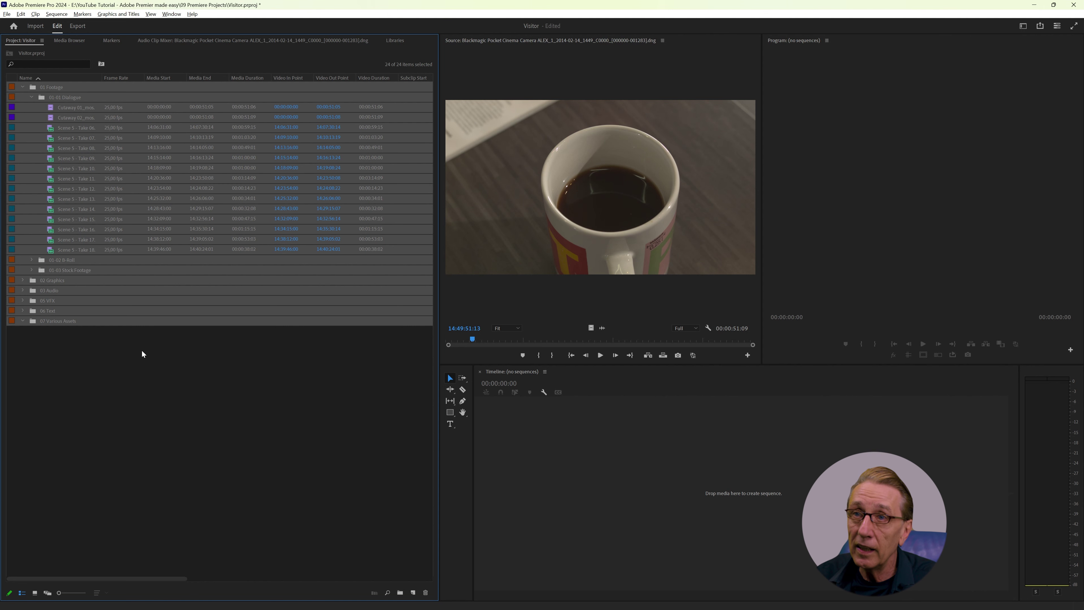
key("Delete")
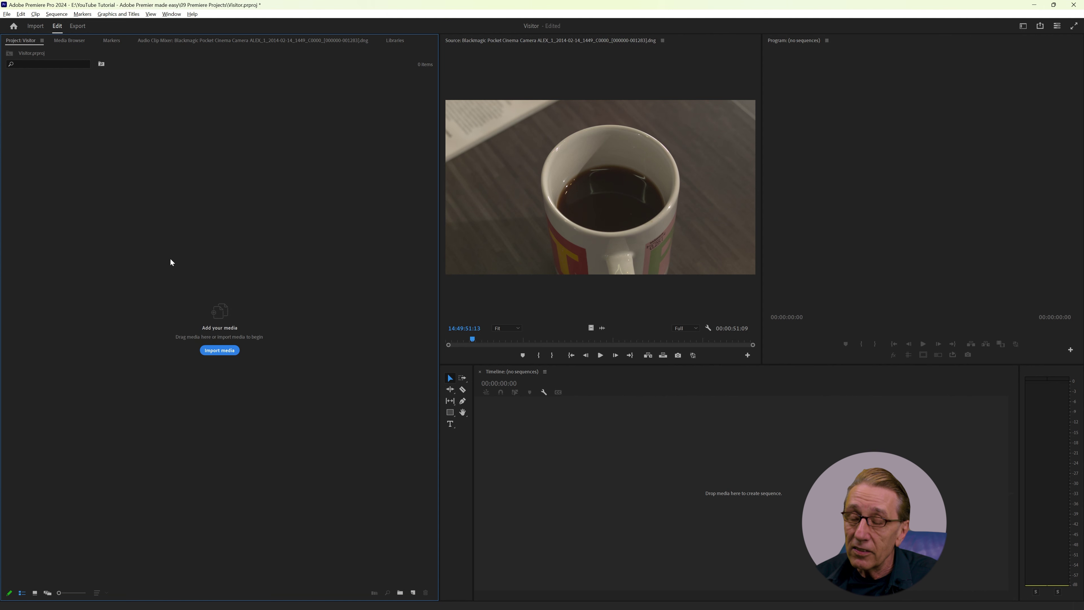
- Switch to File Explorer, open 01 Footage > 01-01 Dialogue and drop Scene 5 - Take 10.mp4 onto the empty timeline to create a sequence
key("alt+Tab")
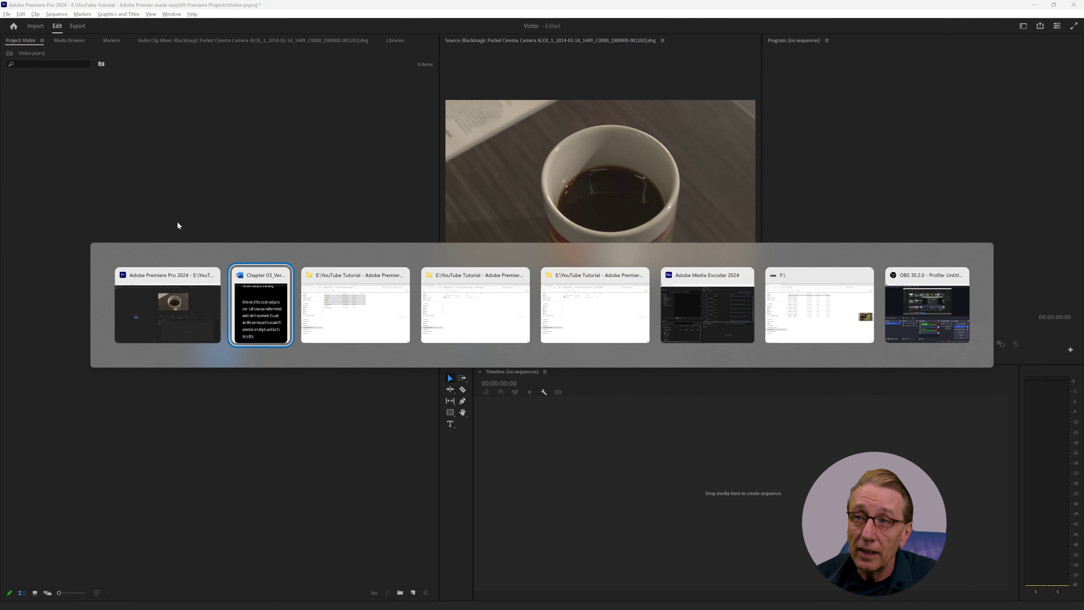
key("alt+Tab")
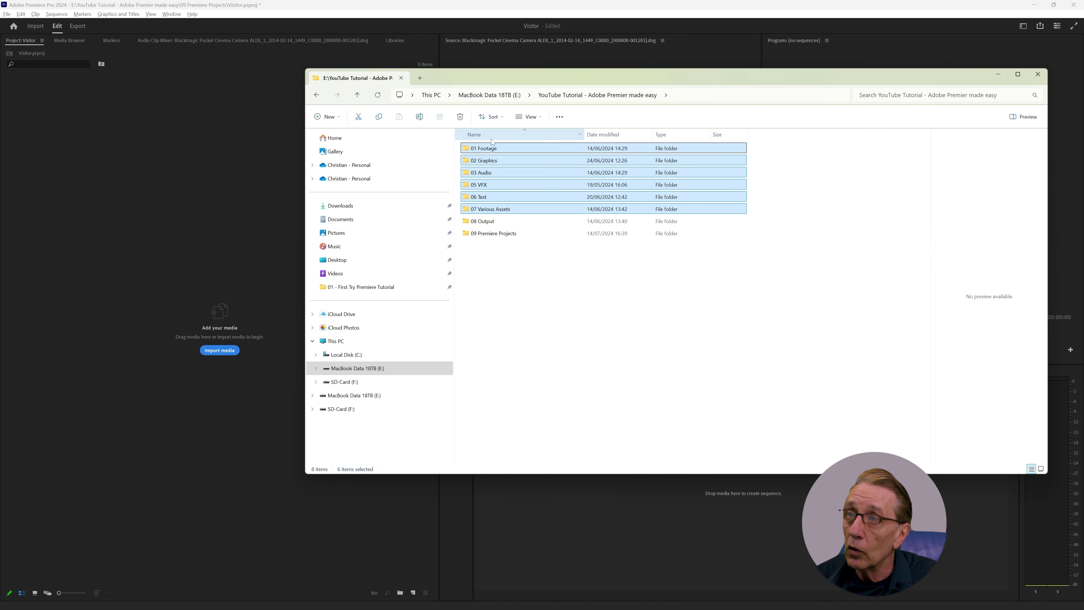
double_click(465, 150)
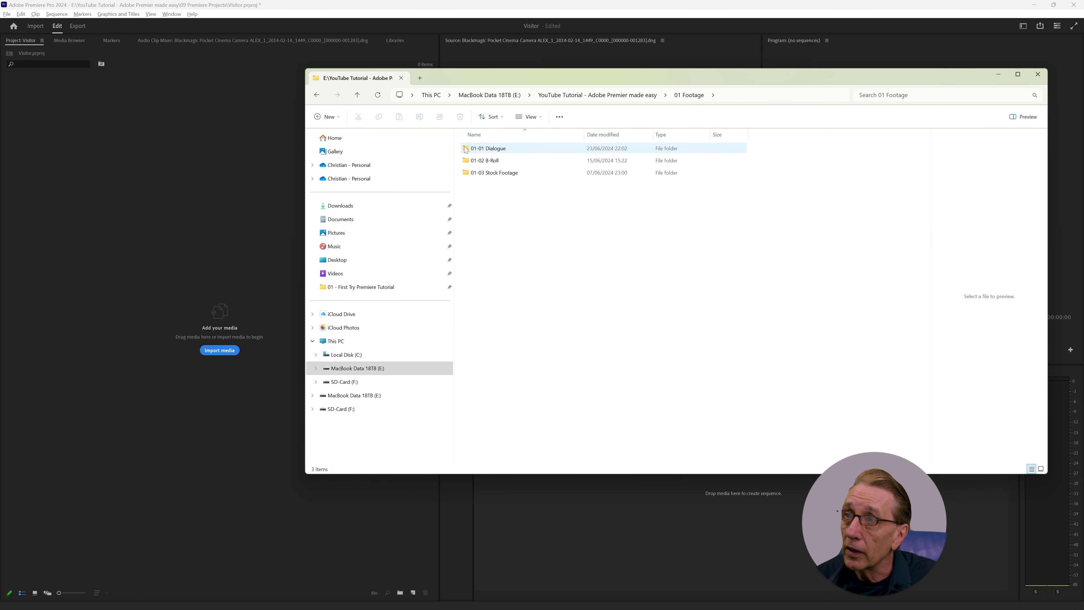
double_click(466, 149)
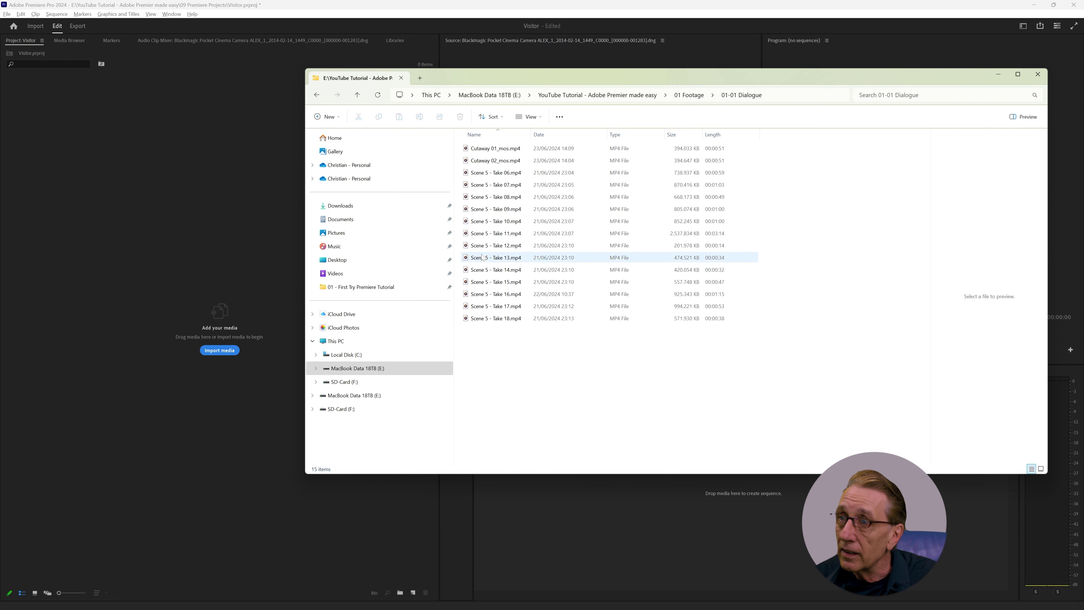
left_click(466, 222)
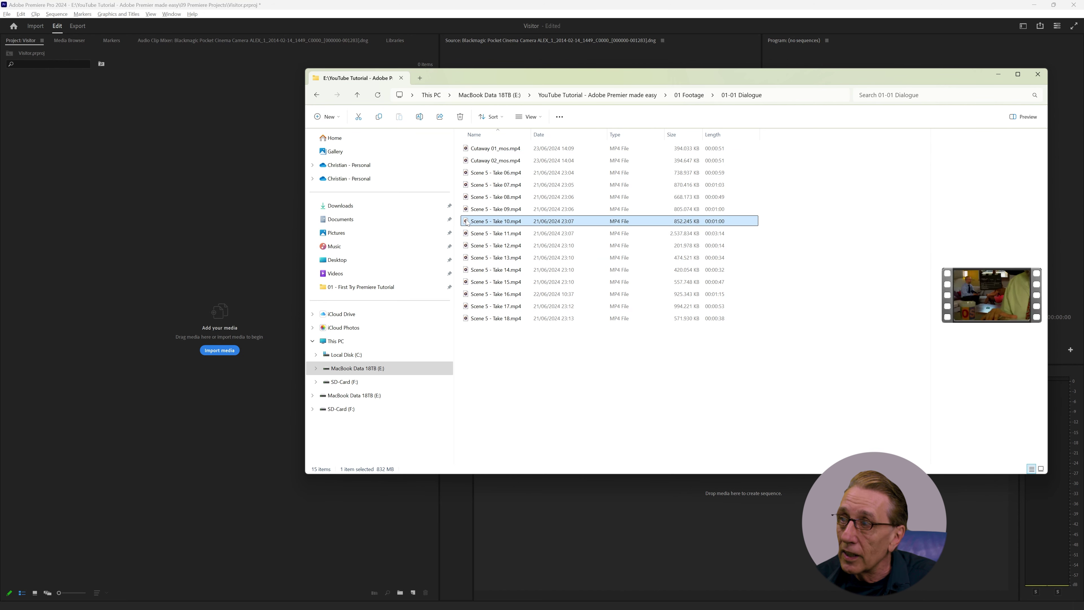
left_click_drag(466, 221, 622, 502)
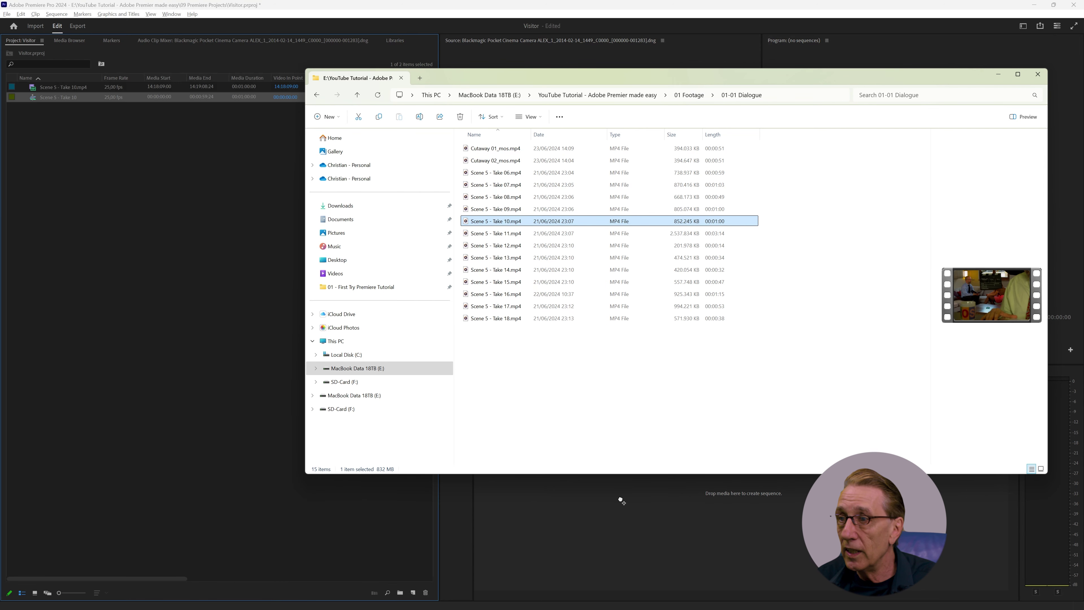
left_click(322, 511)
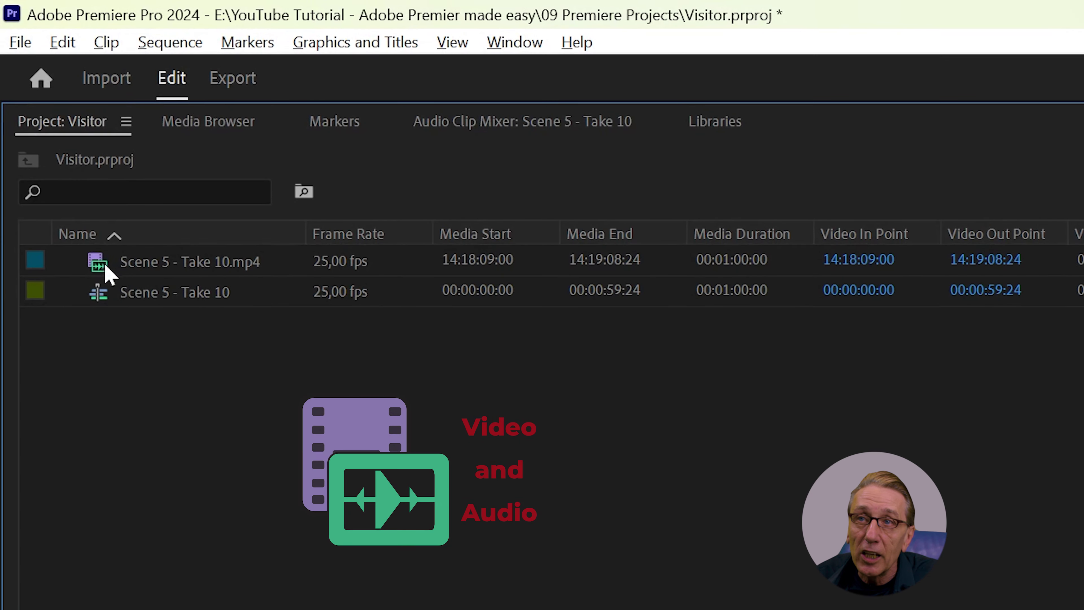
- Select the Scene 5 - Take 10.mp4 clip in the Project panel and move the playhead near the middle of the sequence
left_click(99, 264)
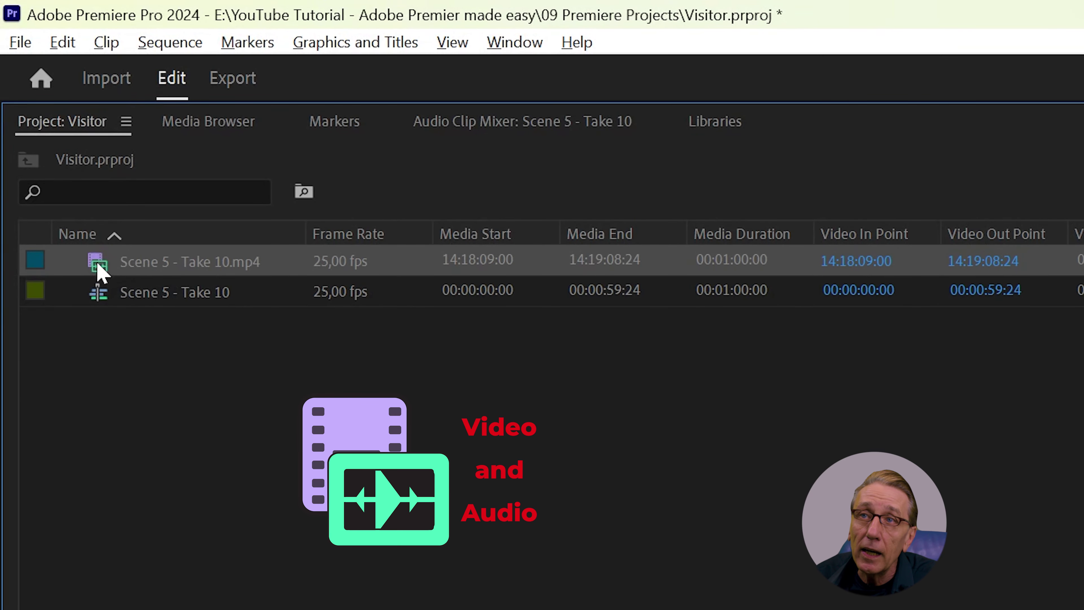
mouse_move(103, 300)
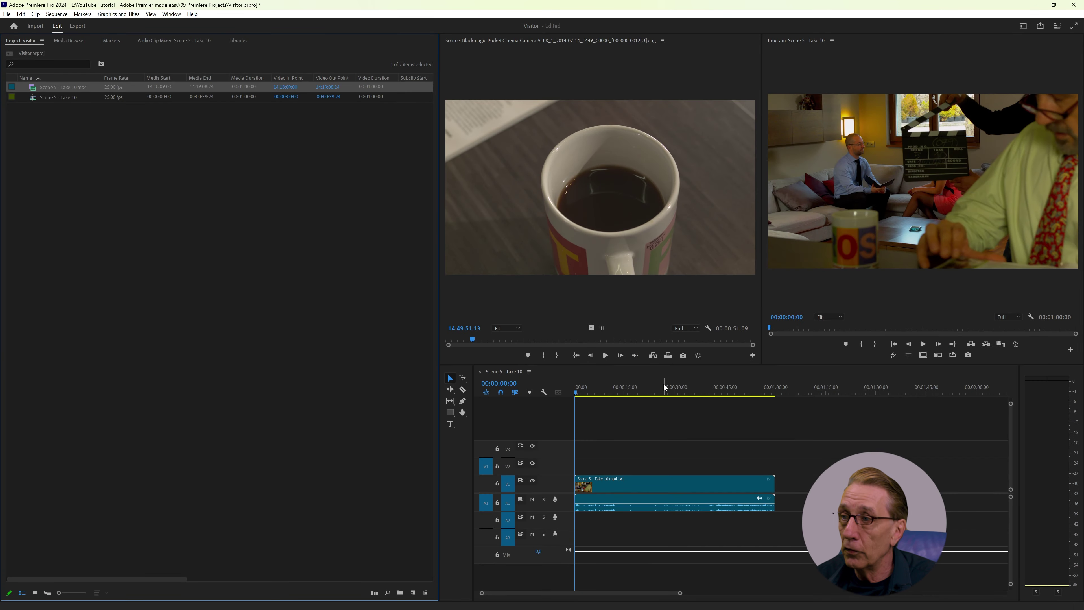
left_click(664, 384)
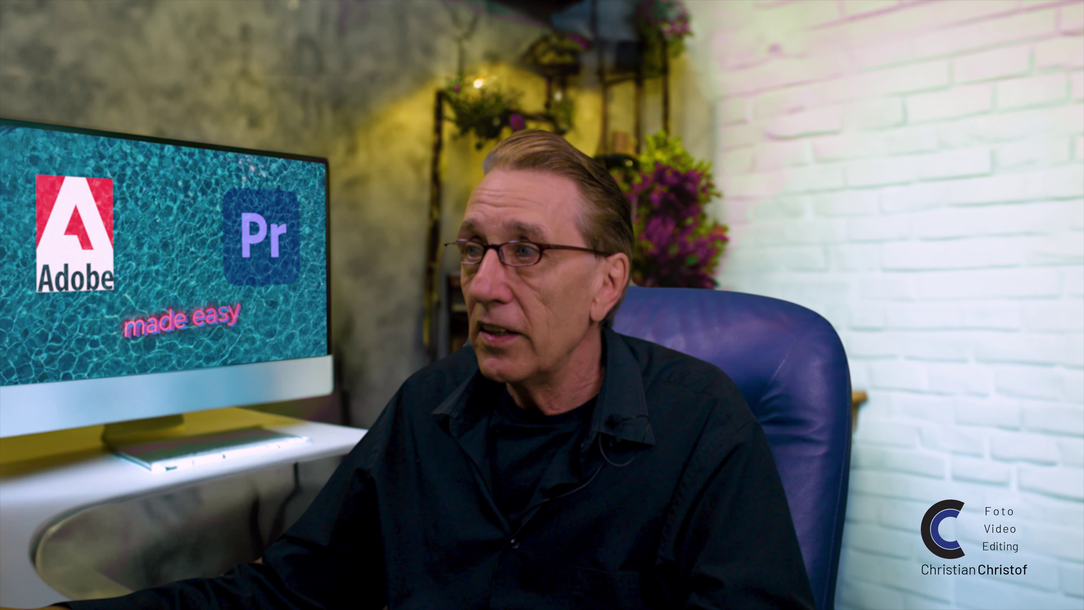